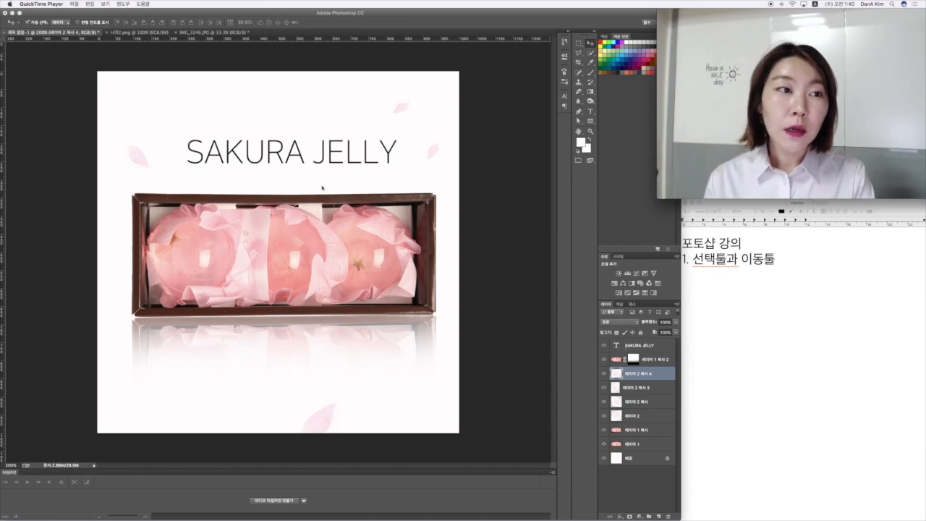
Compare the source photo IMG_3246.JPG with the finished SAKURA JELLY design
{"action": "left_click", "coordinate": [213, 32]}
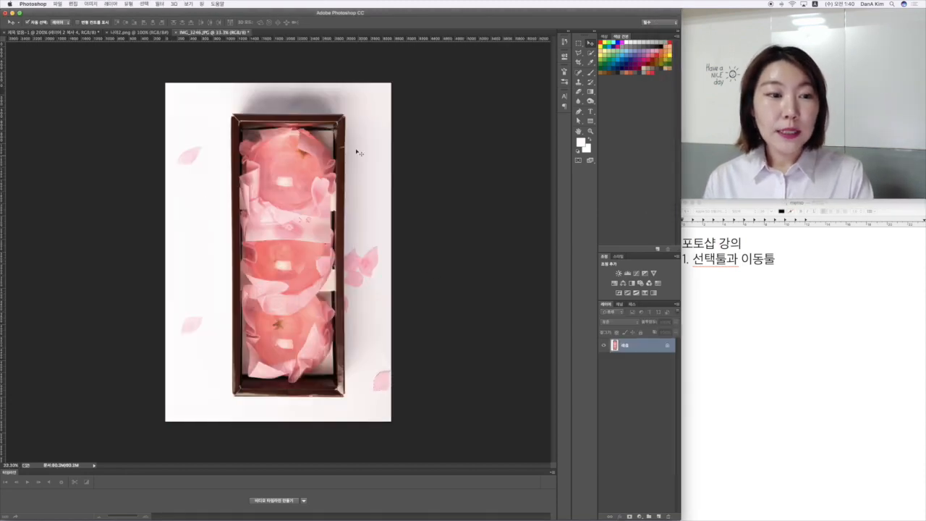
{"action": "left_click", "coordinate": [72, 37]}
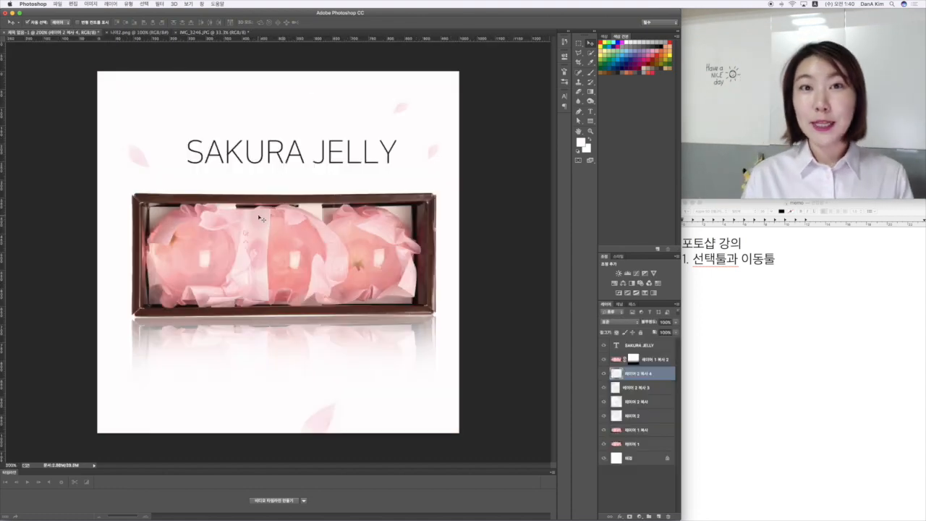
In the IMG_3246.JPG photo, switch to the Quick Selection tool and enlarge its brush
{"action": "left_click", "coordinate": [208, 34]}
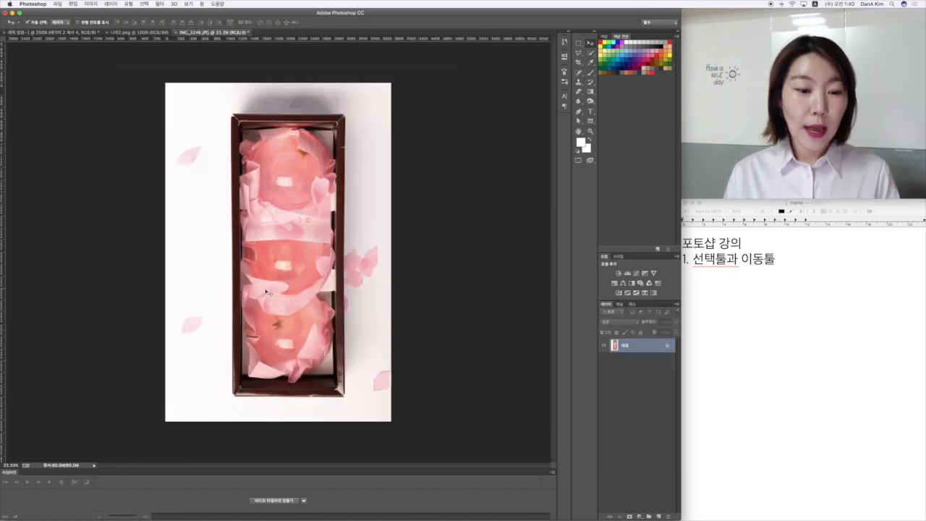
{"action": "left_click", "coordinate": [592, 53]}
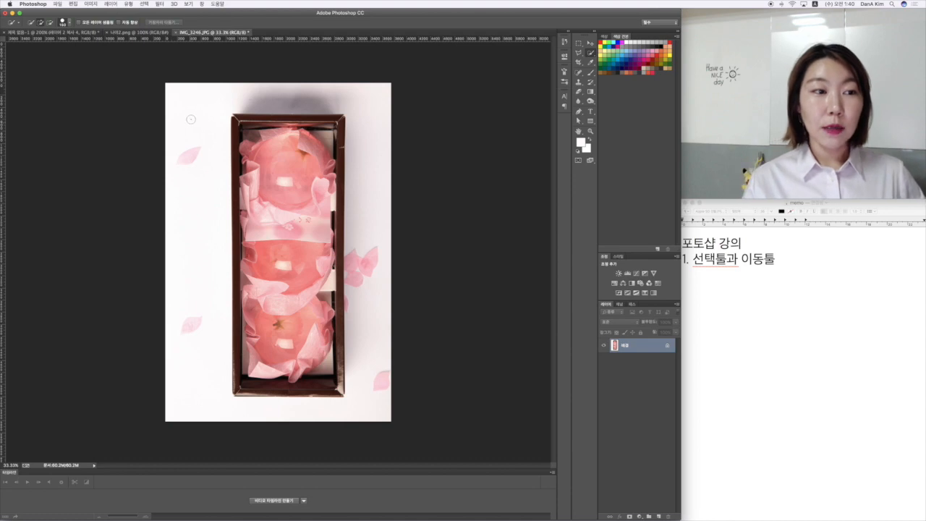
{"action": "key", "text": "bracketright"}
{"action": "key", "text": "bracketright"}
{"action": "key", "text": "bracketright"}
{"action": "key", "text": "bracketright"}
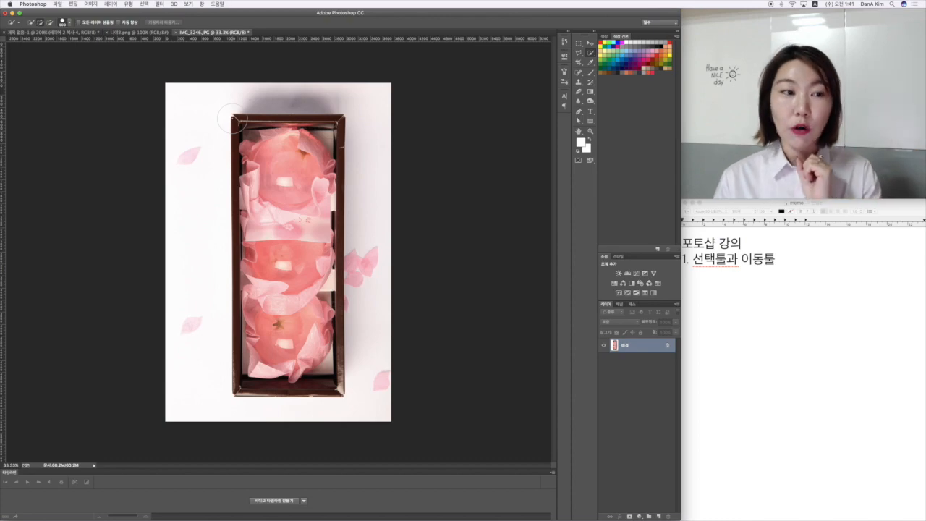
Try quick-selecting the box's upper-left corner, subtract the stray background around the petal, and clear the selection
{"action": "left_click", "coordinate": [231, 118]}
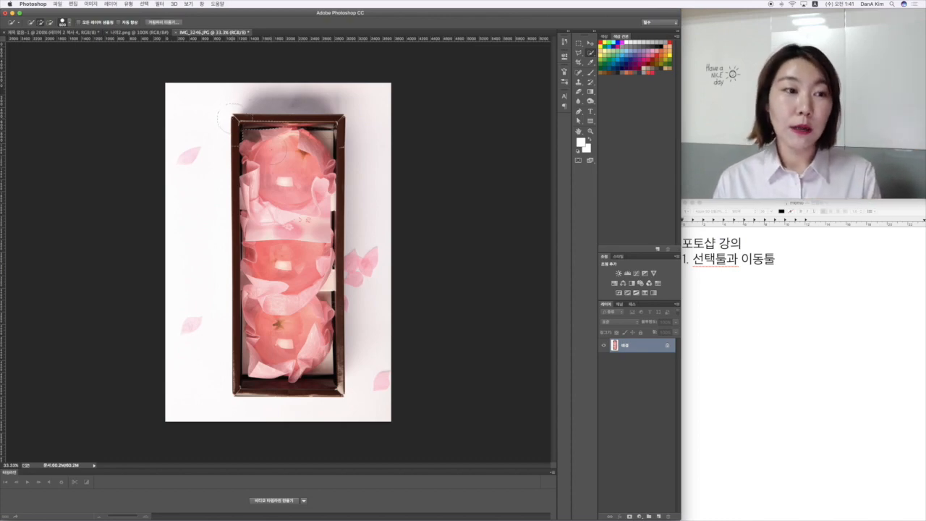
{"action": "key", "text": "super+d"}
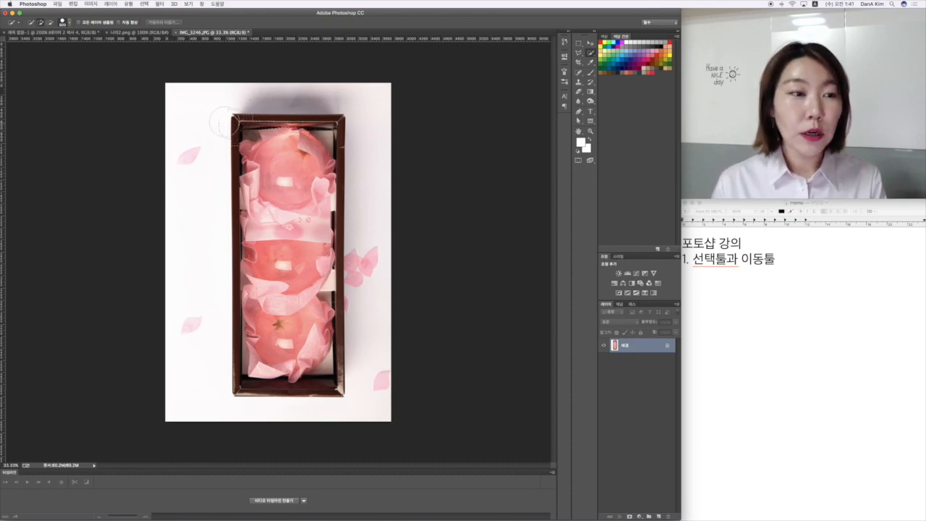
{"action": "left_click", "coordinate": [236, 134]}
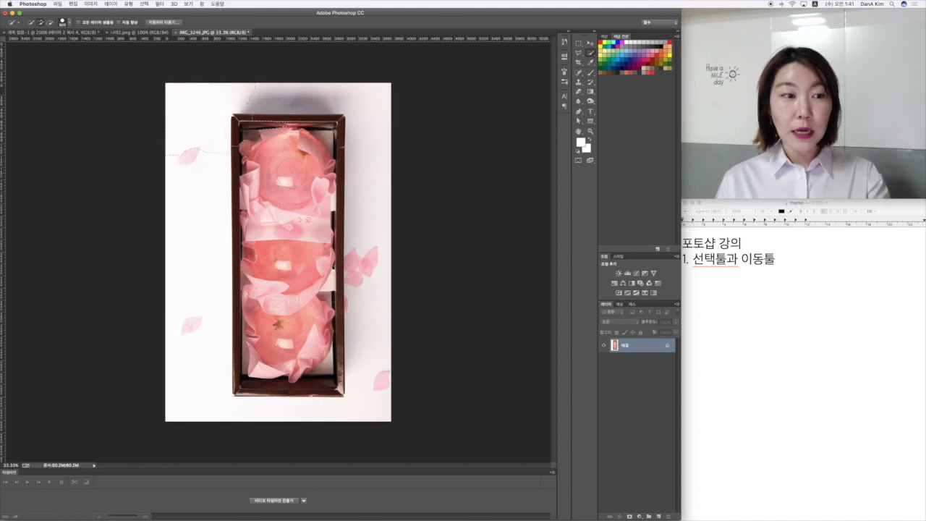
{"action": "left_click", "coordinate": [50, 24]}
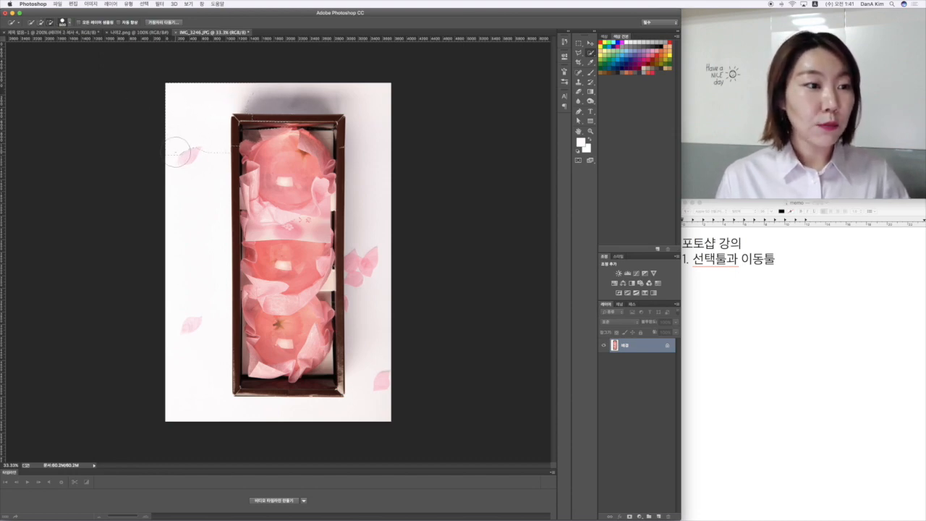
{"action": "mouse_move", "coordinate": [196, 148]}
{"action": "left_mouse_down"}
{"action": "mouse_move", "coordinate": [212, 101]}
{"action": "mouse_move", "coordinate": [246, 92]}
{"action": "mouse_move", "coordinate": [217, 102]}
{"action": "mouse_move", "coordinate": [214, 154]}
{"action": "left_mouse_up"}
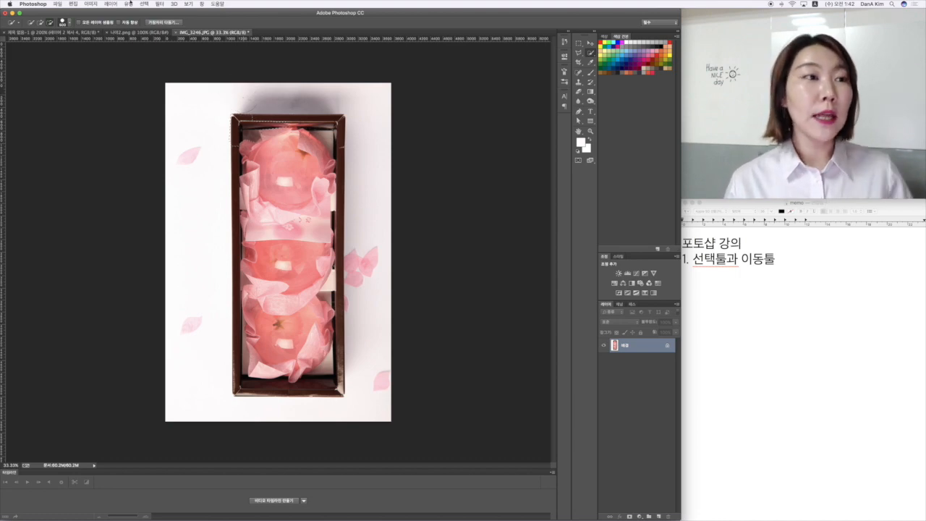
{"action": "left_click", "coordinate": [144, 3]}
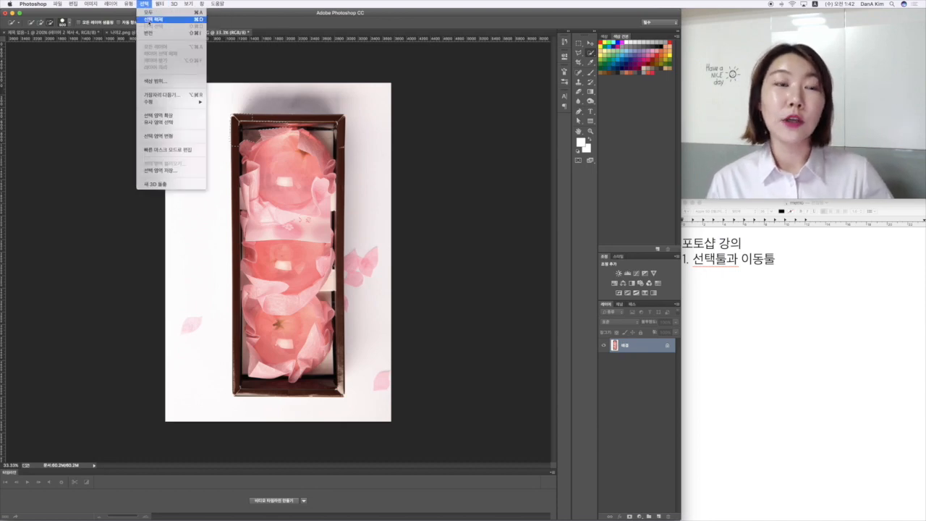
{"action": "left_click", "coordinate": [149, 21]}
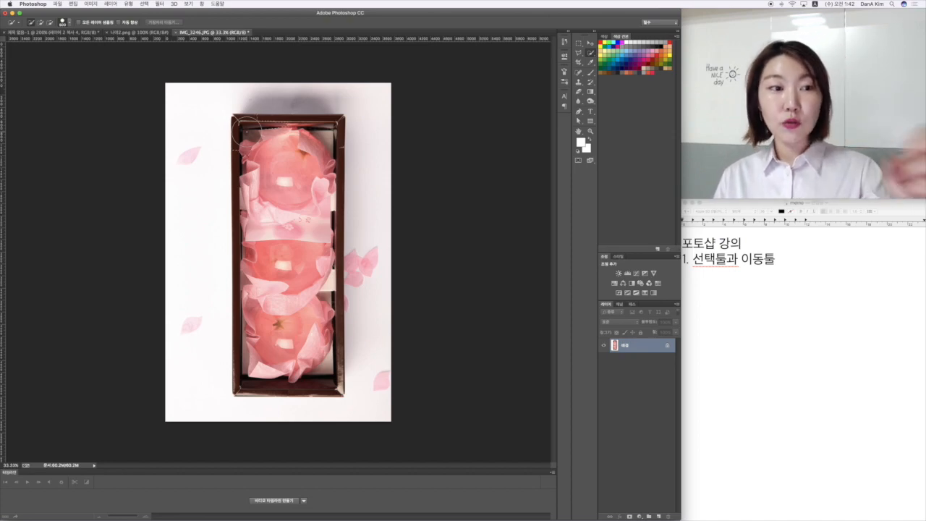
Select the whole jelly box with Quick Selection strokes running from its upper edge down to its lower edge
{"action": "left_click_drag", "start_coordinate": [258, 129], "coordinate": [309, 127]}
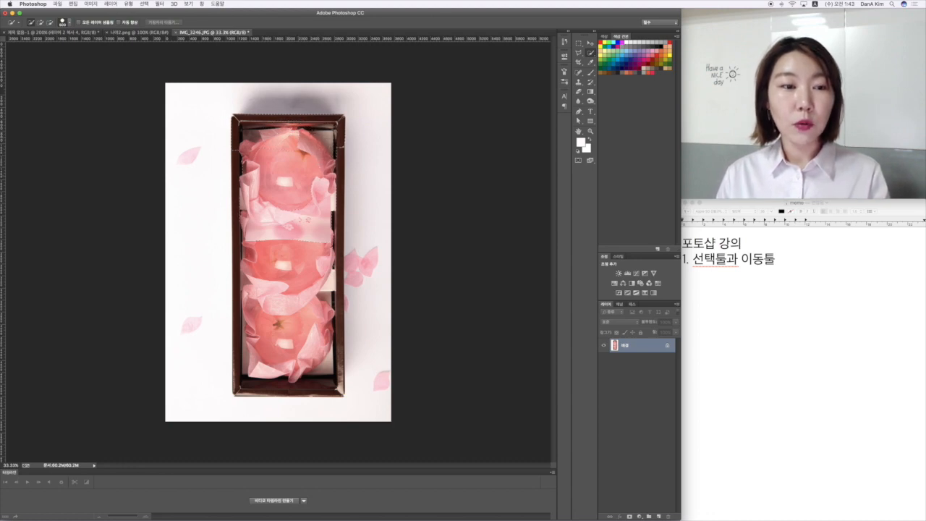
{"action": "left_click_drag", "start_coordinate": [329, 181], "coordinate": [327, 209]}
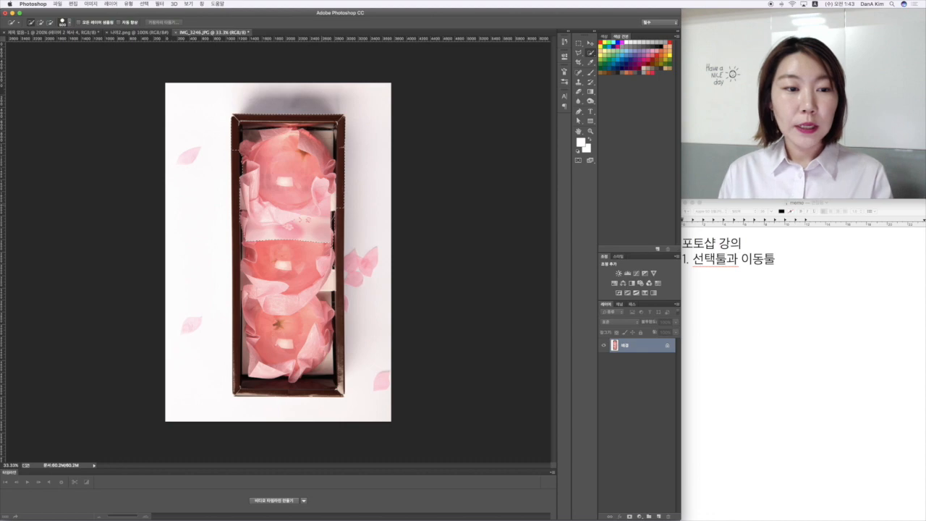
{"action": "left_click_drag", "start_coordinate": [320, 229], "coordinate": [314, 366]}
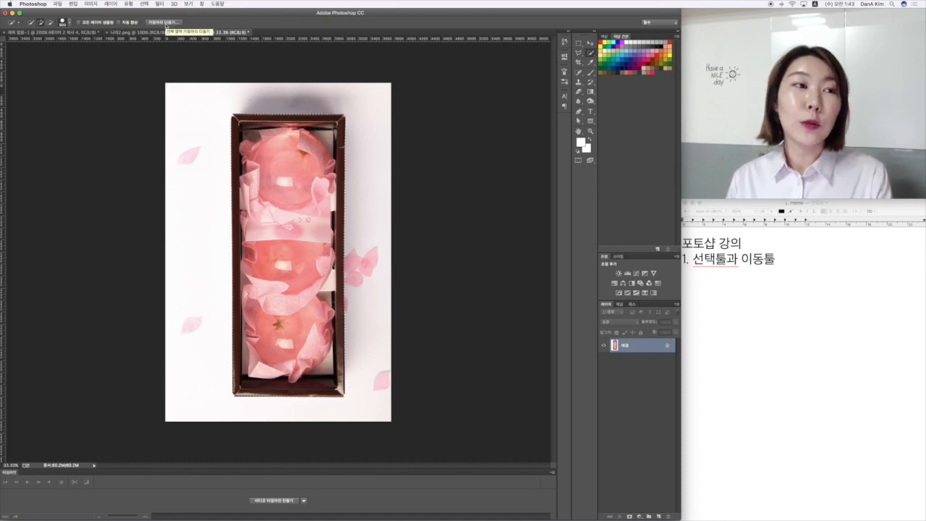
Open Refine Edge for the box selection, try Smooth 26 and Contrast 13%, and inspect the box's left edge at 200%
{"action": "left_click", "coordinate": [165, 23]}
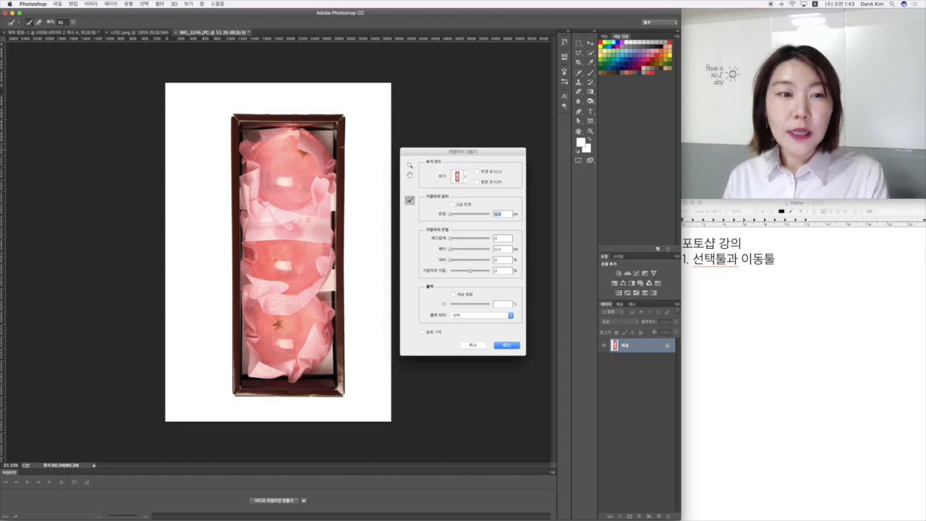
{"action": "left_click_drag", "start_coordinate": [451, 238], "coordinate": [461, 240]}
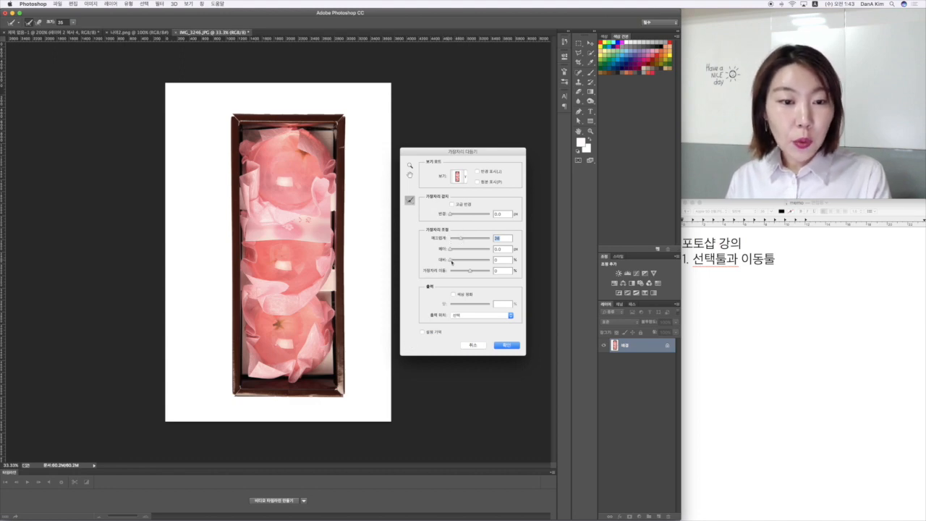
{"action": "left_click_drag", "start_coordinate": [451, 261], "coordinate": [455, 261]}
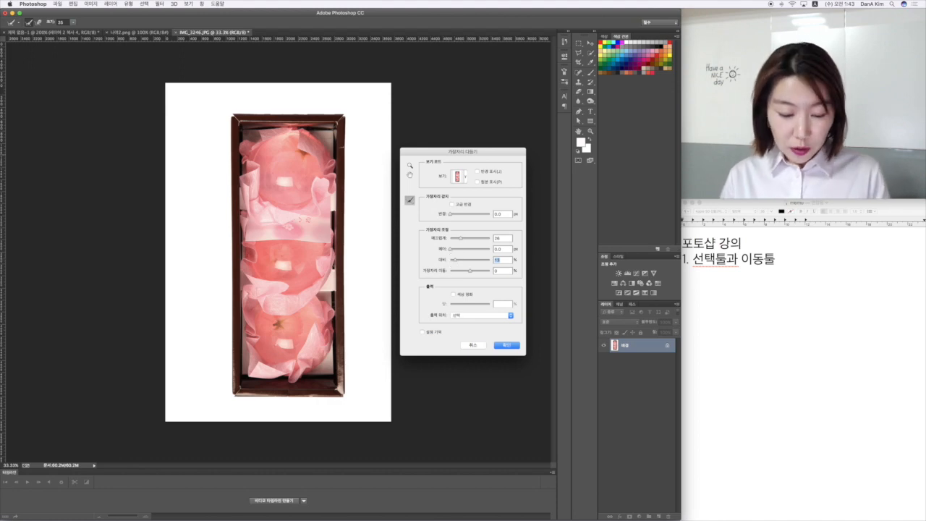
{"action": "key", "text": "super+plus"}
{"action": "key", "text": "super+plus"}
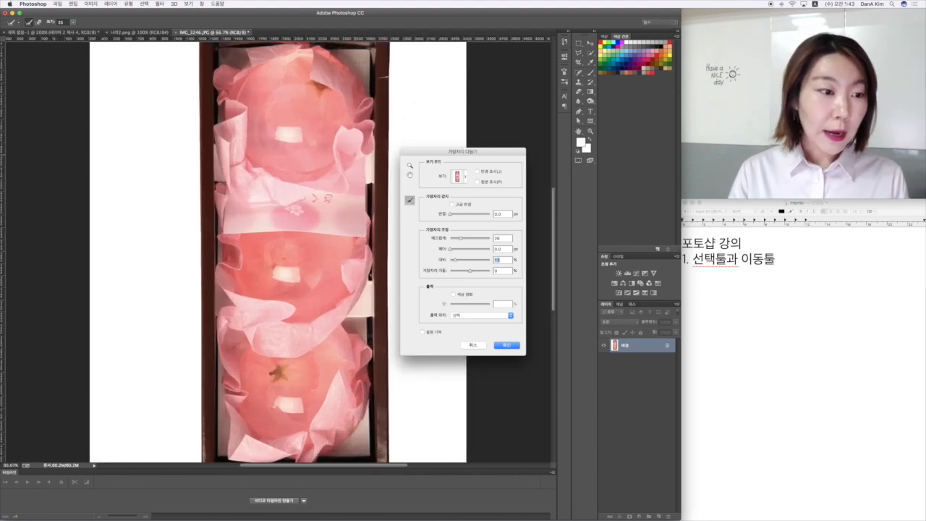
{"action": "key", "text": "super+plus"}
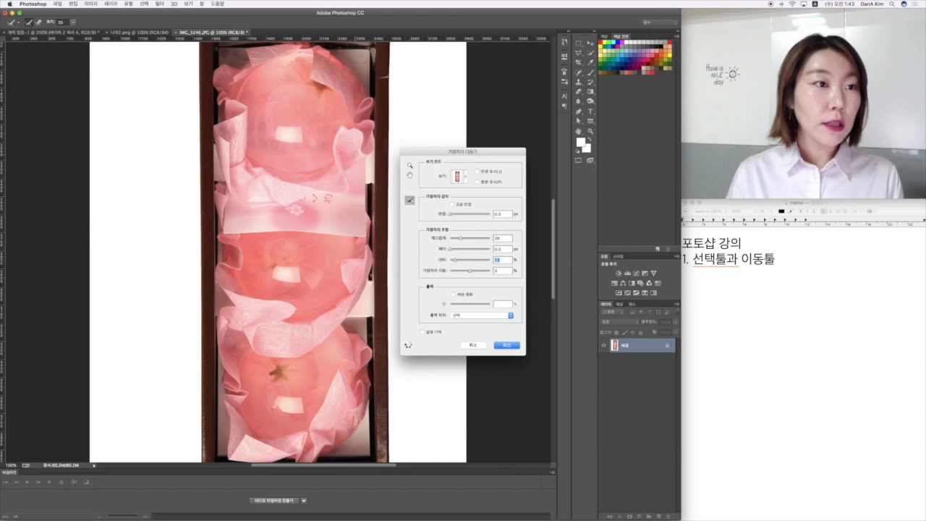
{"action": "key", "text": "super+plus"}
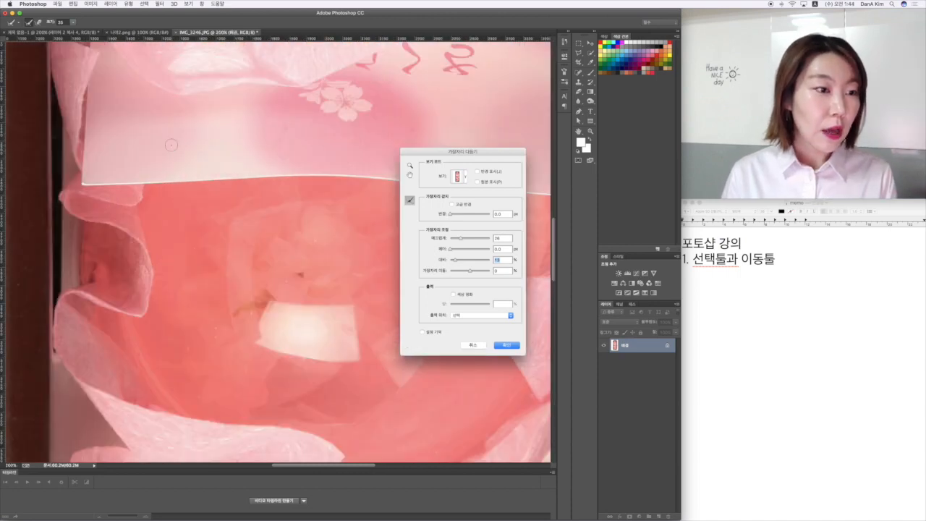
{"action": "left_click_drag", "start_coordinate": [207, 166], "coordinate": [294, 210]}
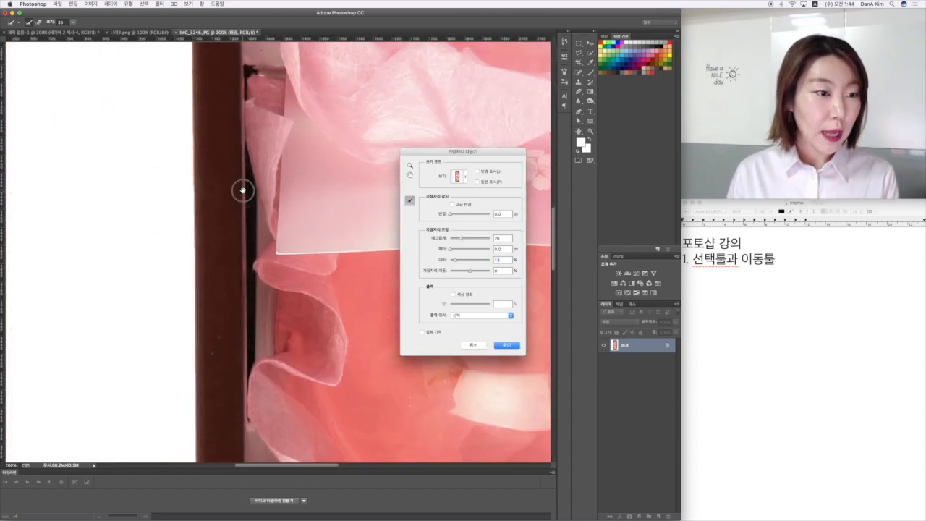
Reset Smooth and Contrast to 0, set Smooth to 20, raise Contrast slightly, and apply the edge refinement
{"action": "left_click_drag", "start_coordinate": [460, 240], "coordinate": [428, 260]}
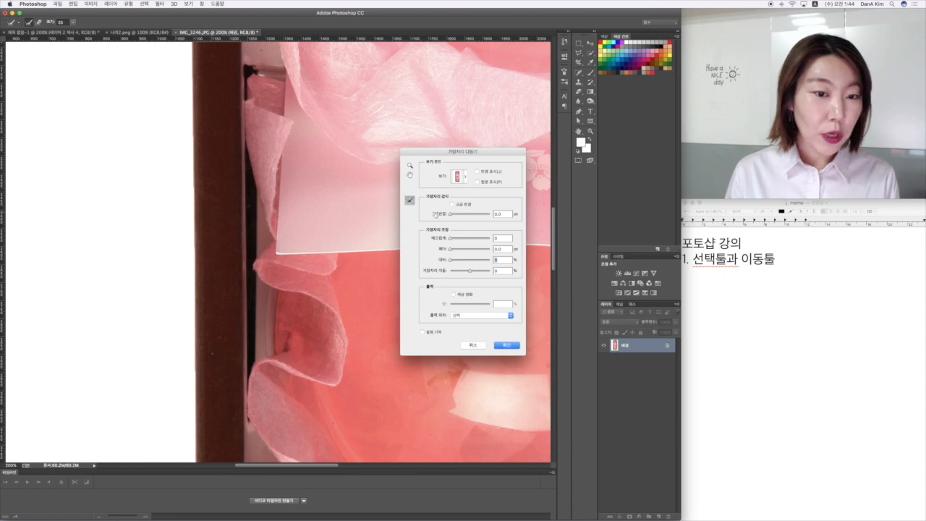
{"action": "left_click_drag", "start_coordinate": [448, 240], "coordinate": [458, 240]}
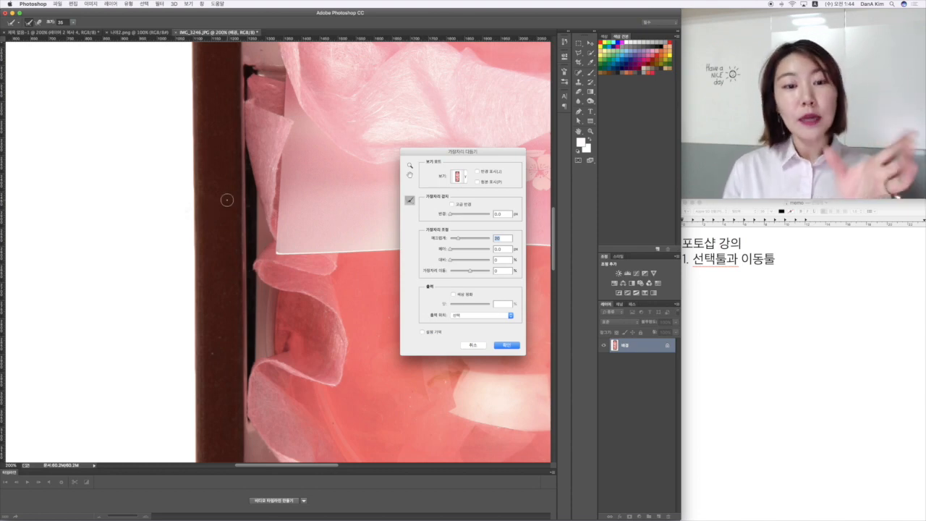
{"action": "left_click_drag", "start_coordinate": [450, 259], "coordinate": [458, 261]}
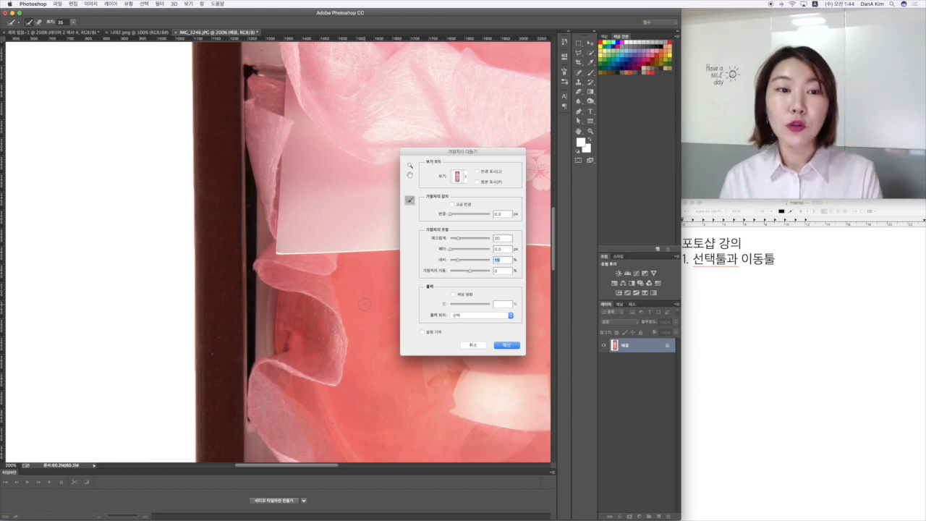
{"action": "left_click", "coordinate": [507, 345]}
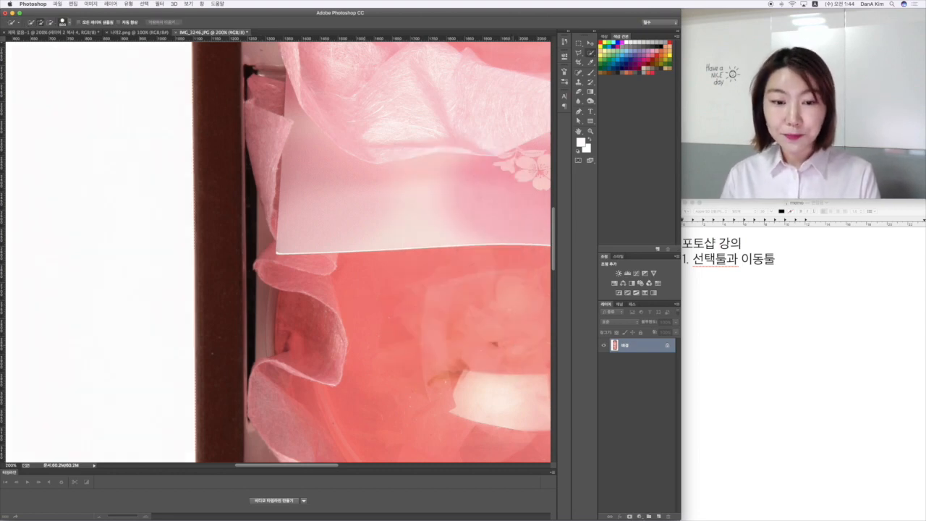
Copy the selected jelly box from the photo
{"action": "key", "text": "super+minus"}
{"action": "key", "text": "super+minus"}
{"action": "key", "text": "super+minus"}
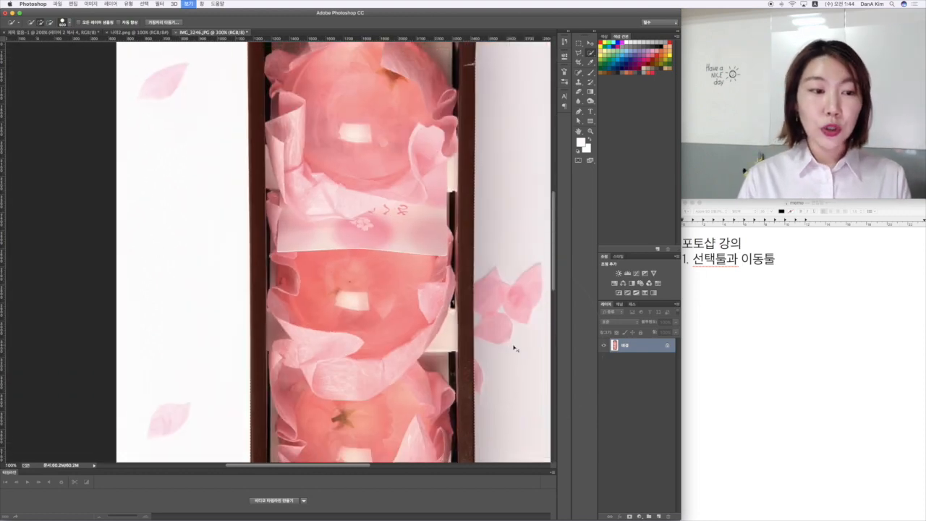
{"action": "key", "text": "super+c"}
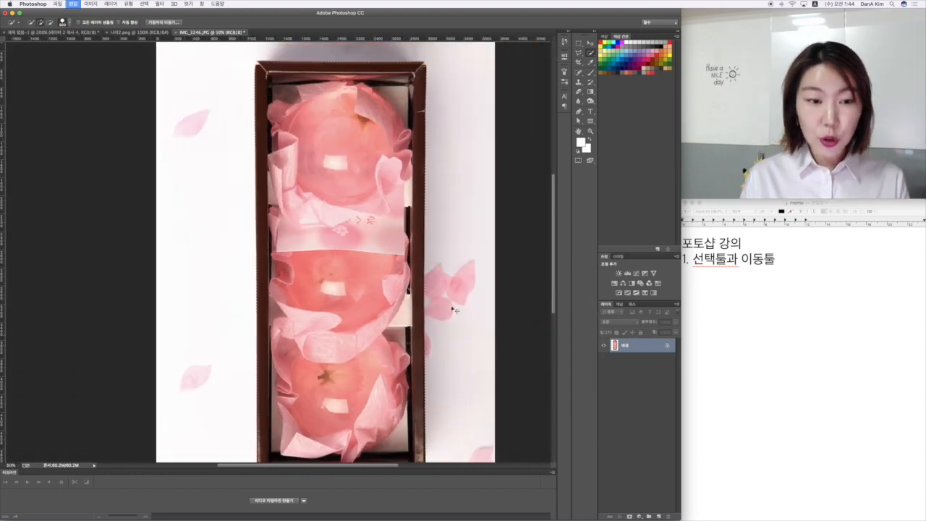
{"action": "scroll", "coordinate": [442, 279], "scroll_direction": "right", "scroll_amount": 1}
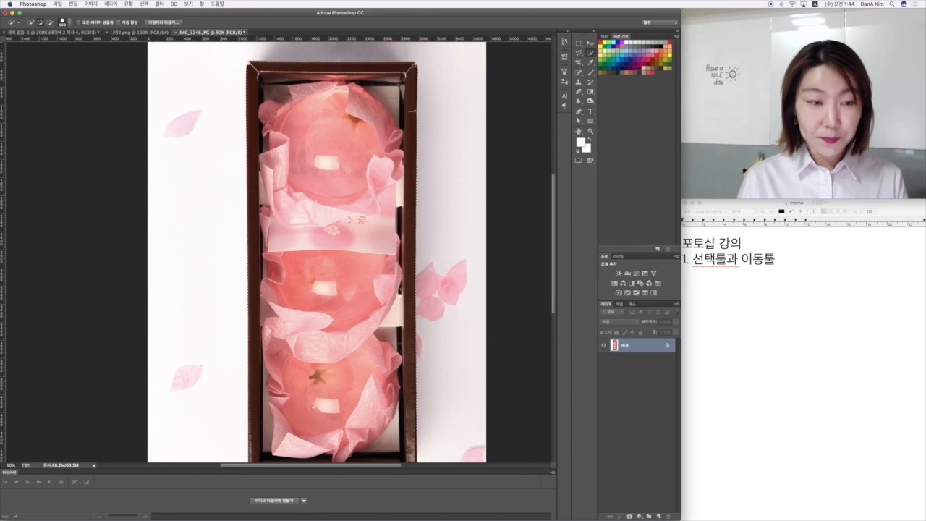
Create a new 1000 by 1000 pixel document with a white background at 72 pixels per inch
{"action": "left_click", "coordinate": [57, 3]}
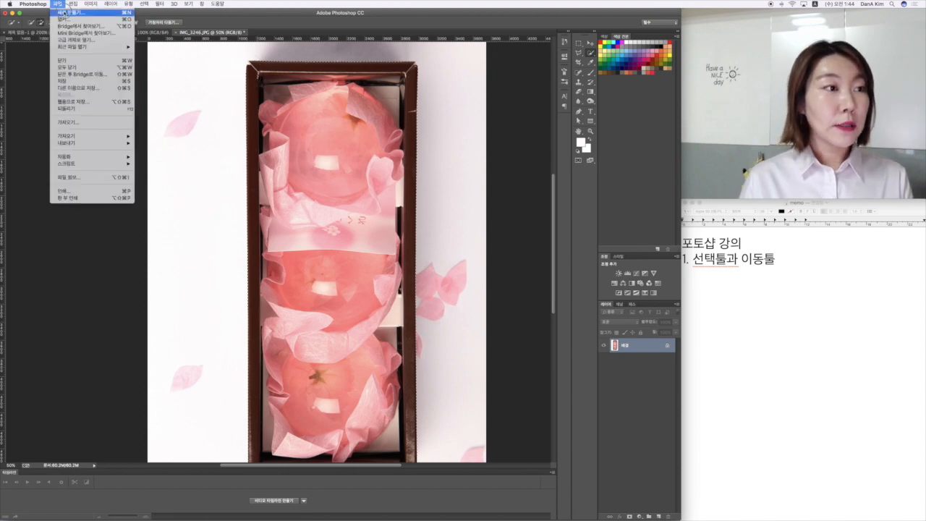
{"action": "left_click", "coordinate": [73, 12]}
{"action": "double_click", "coordinate": [424, 211]}
{"action": "type", "text": "1000"}
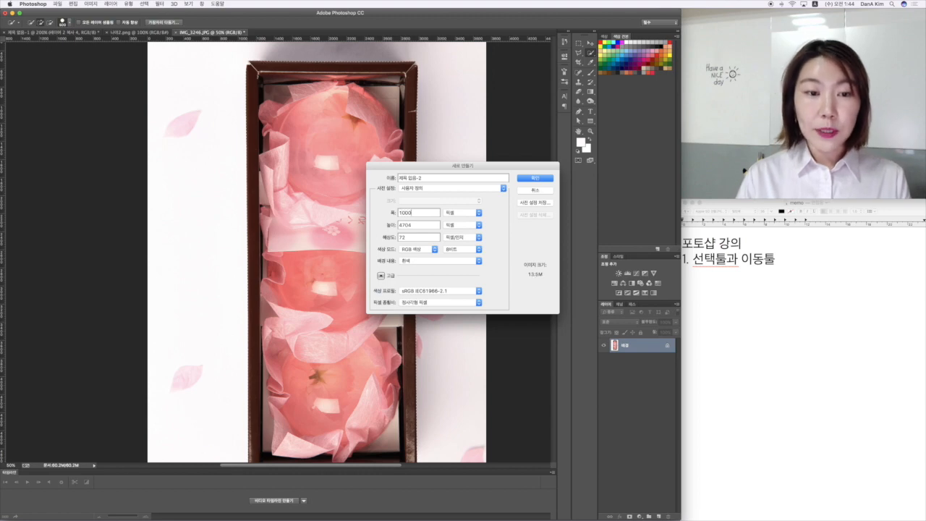
{"action": "key", "text": "Tab"}
{"action": "type", "text": "1000"}
{"action": "left_click", "coordinate": [533, 178]}
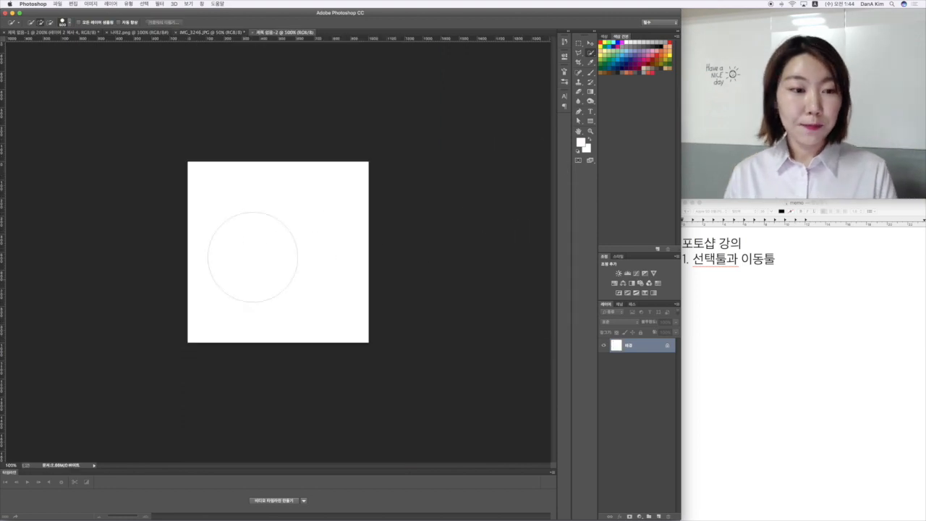
Paste the copied box into the new document, start a free transform, and place its reference point near the box's upper-left corner
{"action": "key", "text": "super+v"}
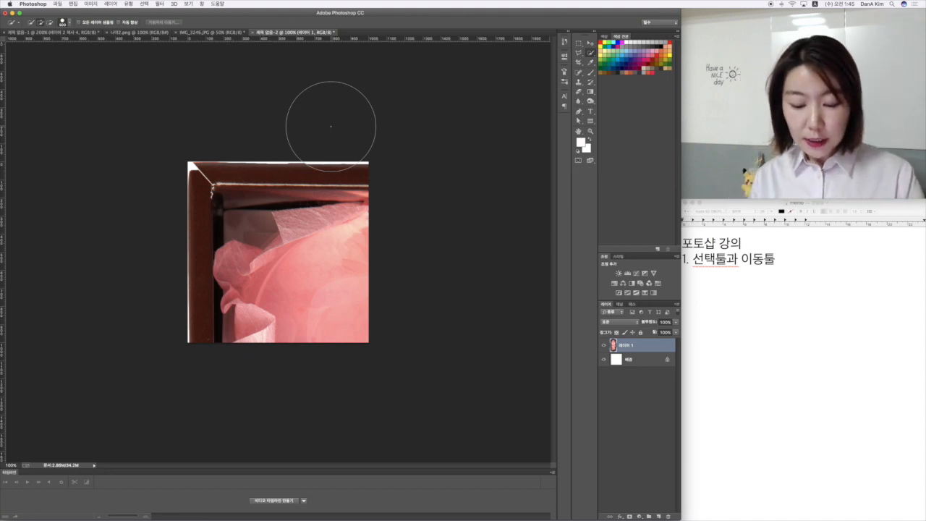
{"action": "key", "text": "super+t"}
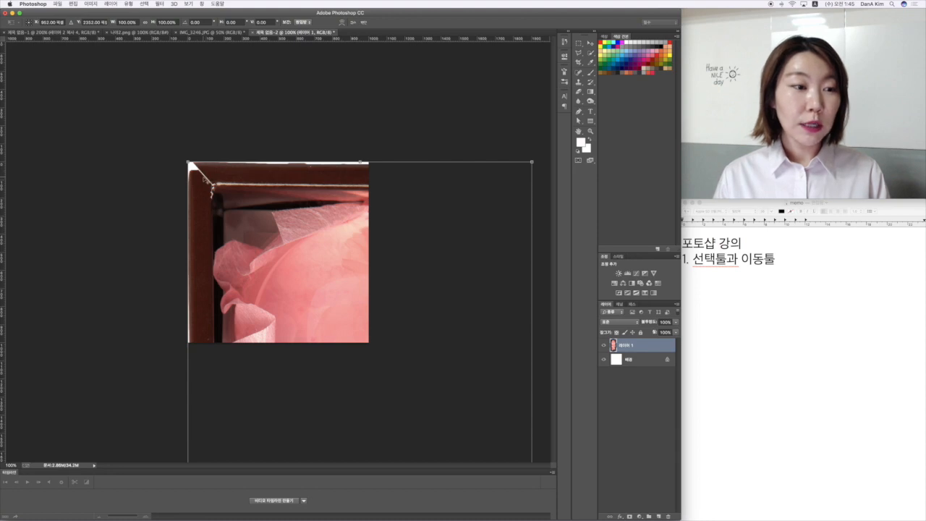
{"action": "left_click", "coordinate": [203, 175], "text": "alt"}
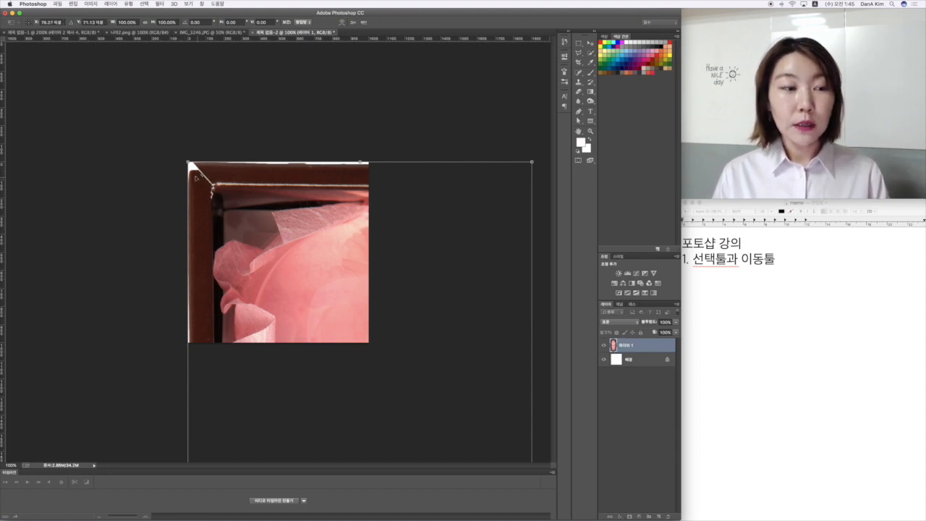
{"action": "key", "text": "super+z"}
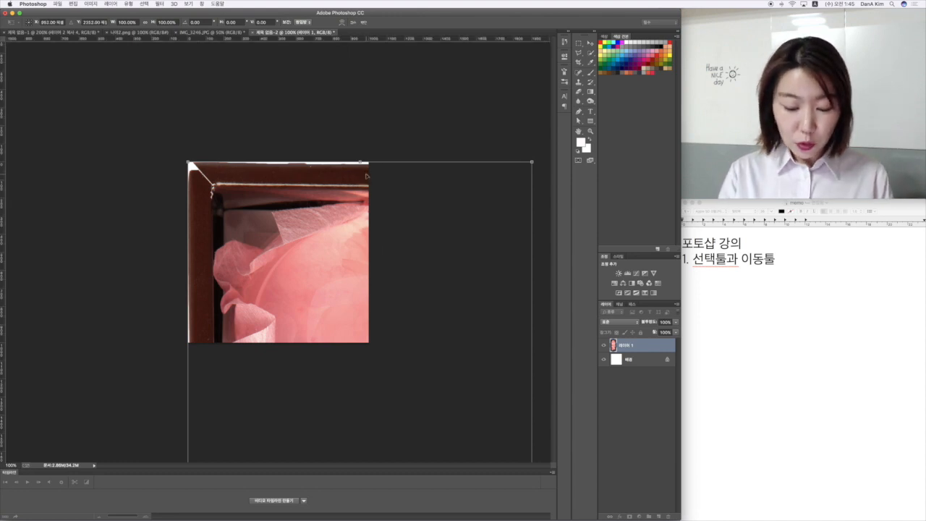
{"action": "key", "text": "super+minus"}
{"action": "key", "text": "super+minus"}
{"action": "key", "text": "super+minus"}
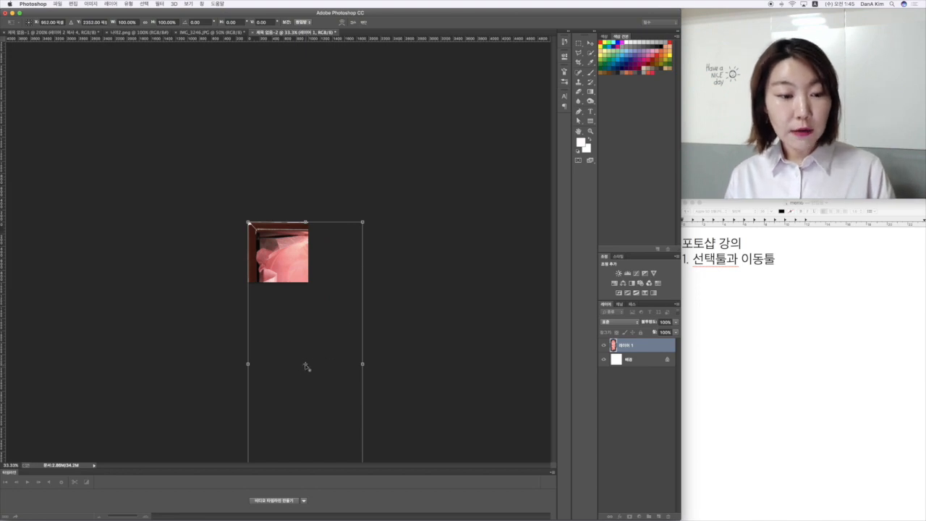
{"action": "left_click_drag", "start_coordinate": [304, 365], "coordinate": [255, 228]}
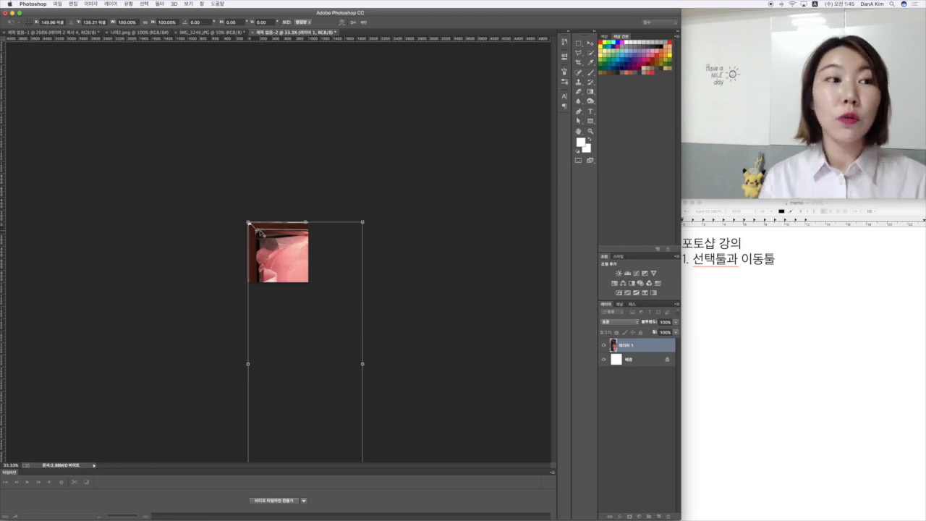
Scale the box to 15% with linked proportions and move the transform reference point to the box's center
{"action": "left_click", "coordinate": [145, 23]}
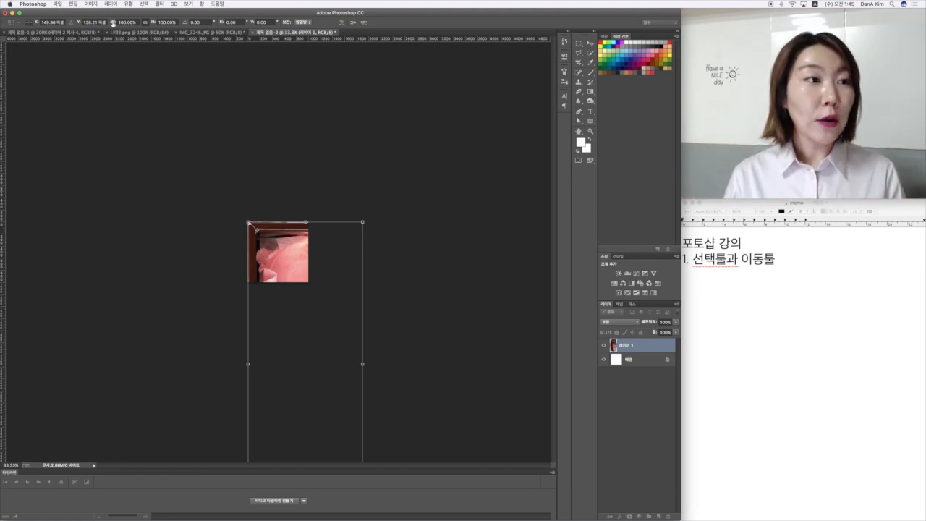
{"action": "left_click_drag", "start_coordinate": [112, 22], "coordinate": [81, 25]}
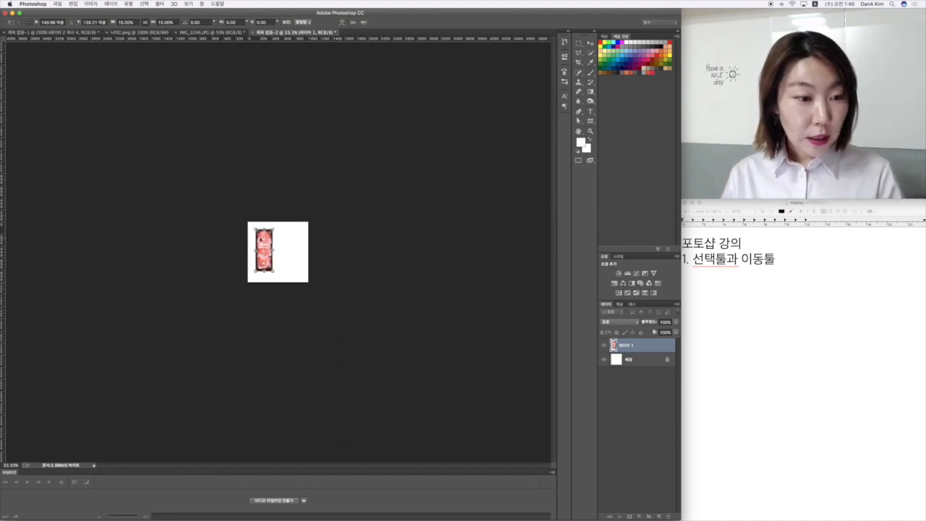
{"action": "left_click_drag", "start_coordinate": [258, 231], "coordinate": [264, 250]}
Rotate the box by -90 degrees so it lies horizontally, move it to about the canvas center, and apply the transform
{"action": "key", "text": "super+plus"}
{"action": "key", "text": "super+plus"}
{"action": "key", "text": "super+plus"}
{"action": "key", "text": "super+plus"}
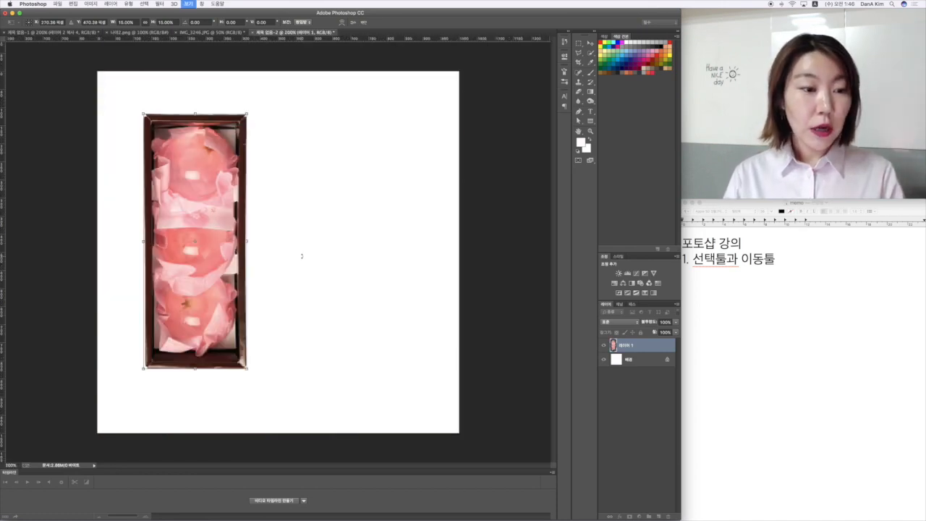
{"action": "left_click_drag", "start_coordinate": [302, 256], "coordinate": [230, 132]}
{"action": "left_click_drag", "start_coordinate": [254, 160], "coordinate": [202, 158]}
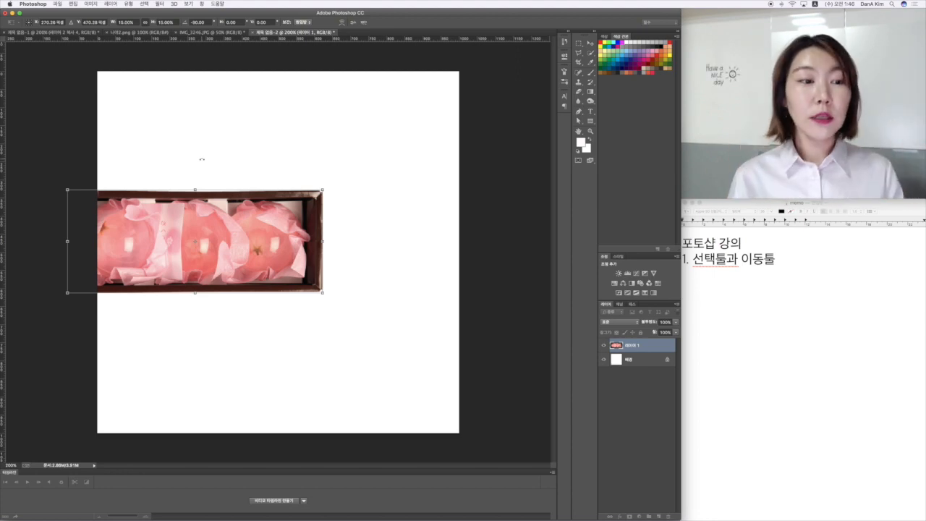
{"action": "left_click_drag", "start_coordinate": [224, 192], "coordinate": [329, 207]}
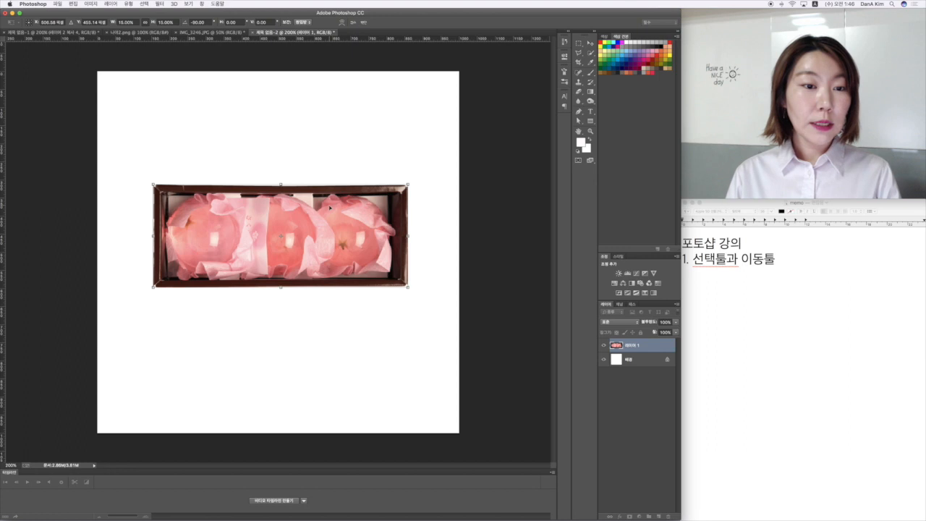
{"action": "key", "text": "Return"}
{"action": "key", "text": "w"}
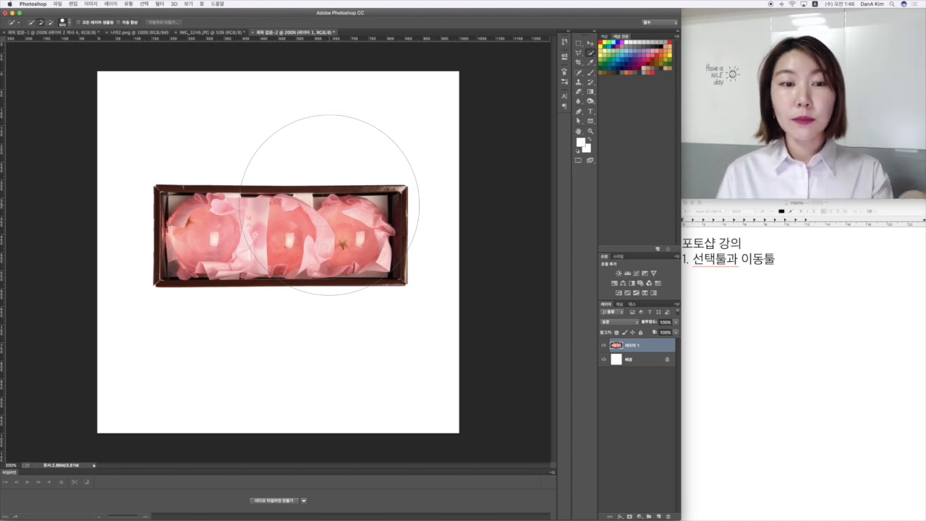
Straighten the box layer with a Ruler line measured along the box's upper edge from corner to corner
{"action": "left_click", "coordinate": [591, 63]}
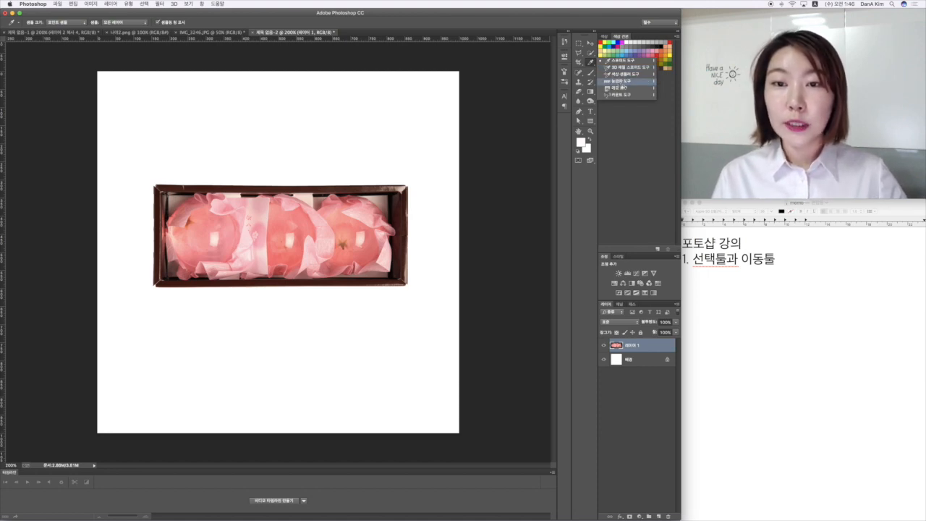
{"action": "left_click", "coordinate": [620, 82]}
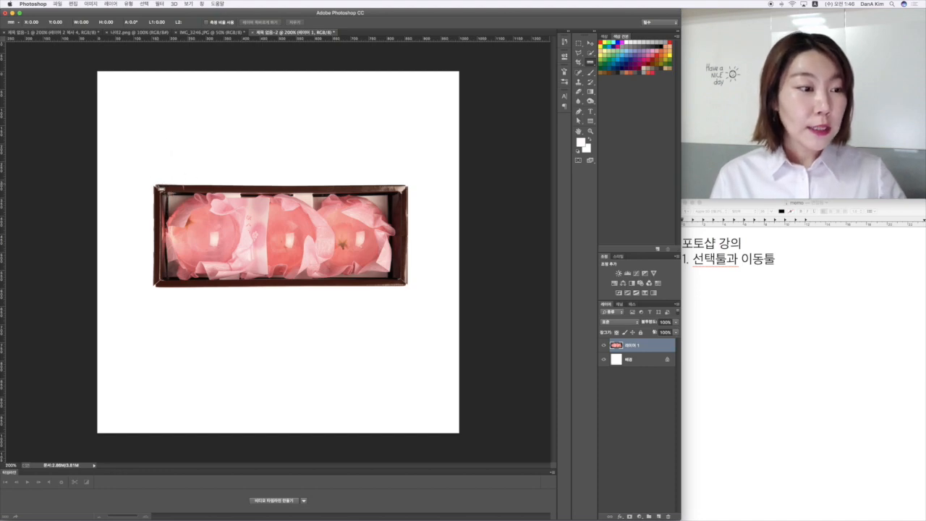
{"action": "left_click", "coordinate": [156, 186]}
{"action": "left_click_drag", "start_coordinate": [157, 187], "coordinate": [407, 185]}
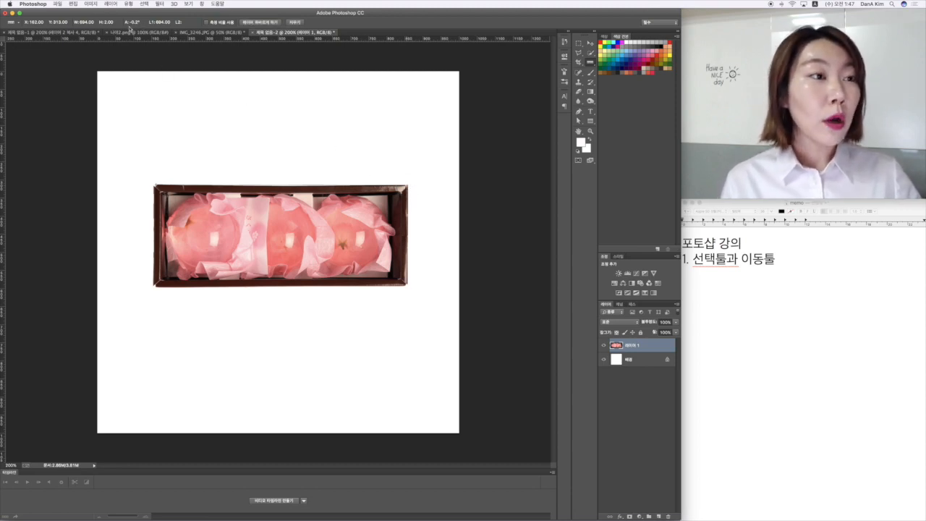
{"action": "left_click", "coordinate": [261, 26]}
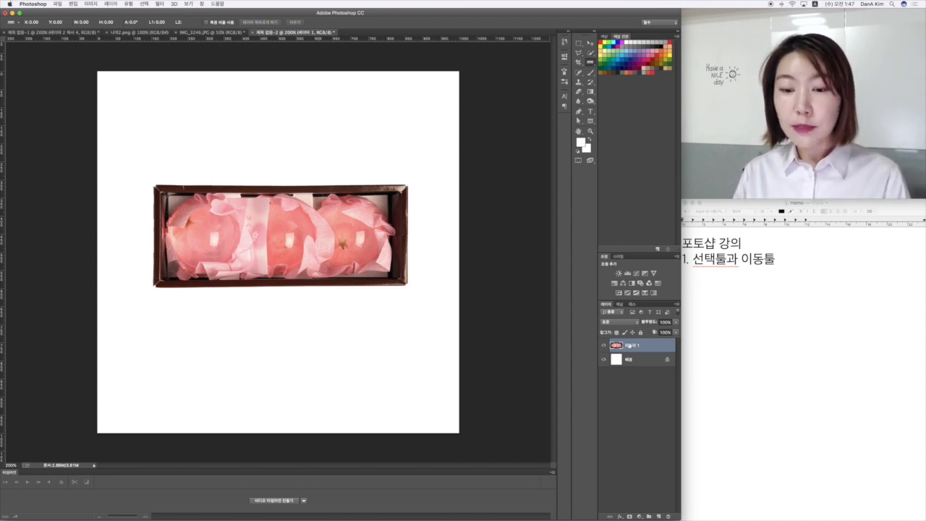
Duplicate the box layer and flip the copy vertically below the original with a free transform, at about -91% height
{"action": "right_click", "coordinate": [638, 346]}
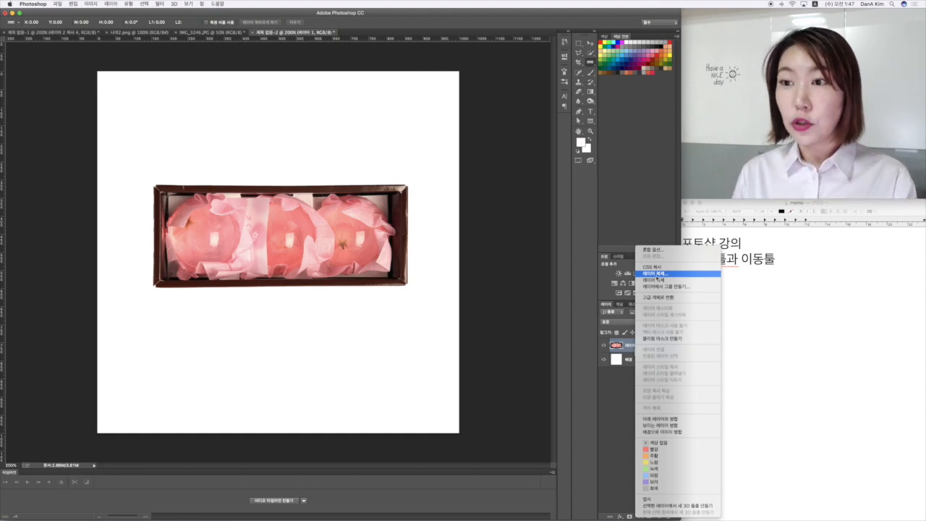
{"action": "left_click", "coordinate": [629, 346]}
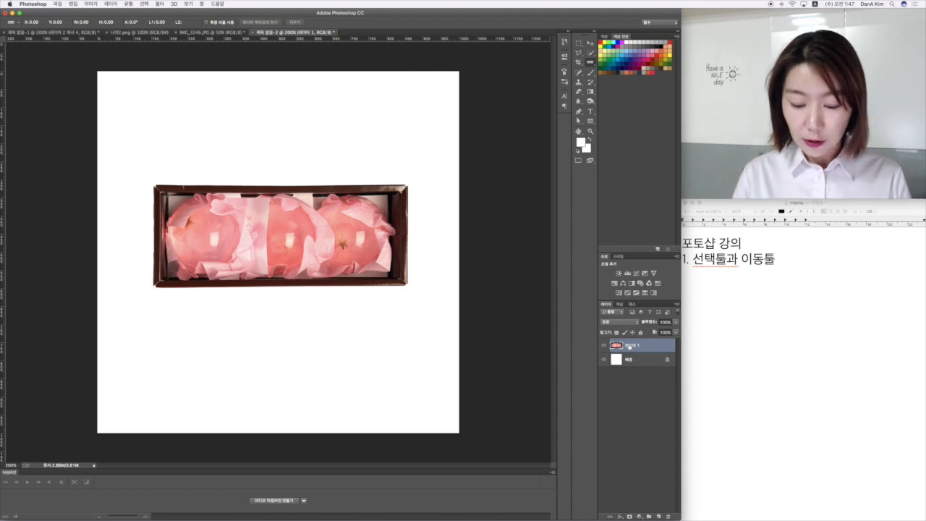
{"action": "key", "text": "super+j"}
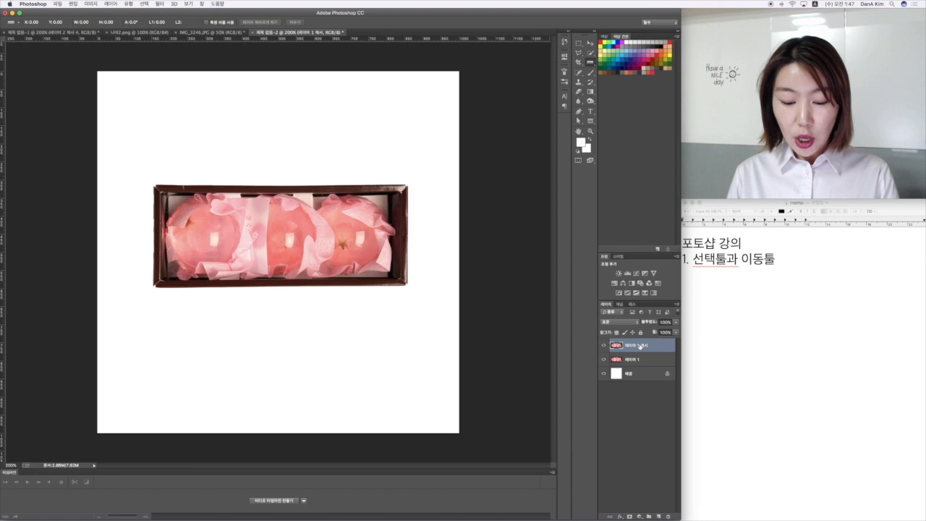
{"action": "key", "text": "super+t"}
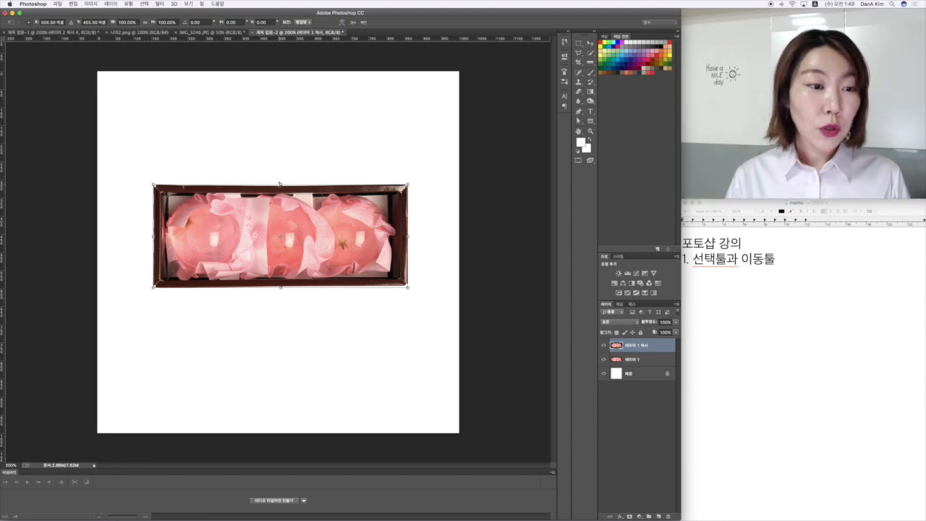
{"action": "left_click_drag", "start_coordinate": [281, 185], "coordinate": [271, 386]}
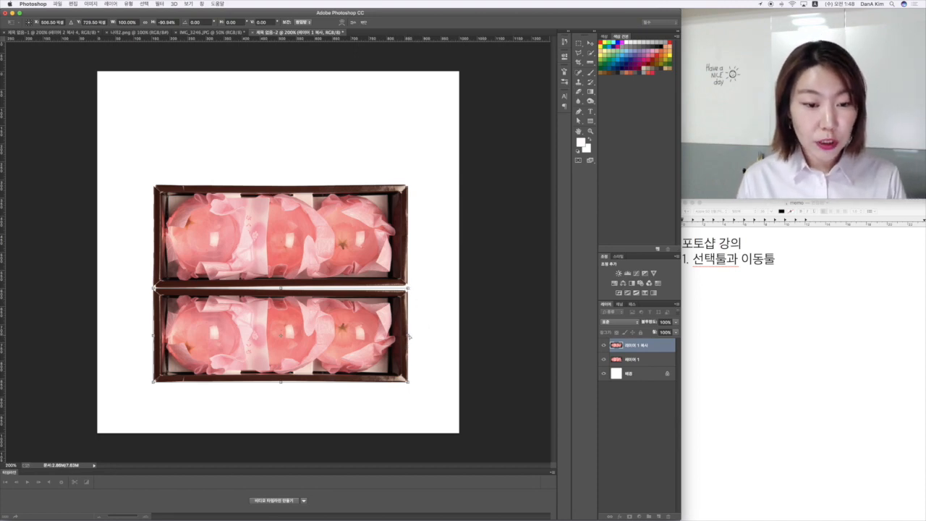
Skew the flipped copy vertically by about -1 degree so its edge meets the original box's lower edge, and apply the transform
{"action": "left_click_drag", "start_coordinate": [408, 334], "coordinate": [407, 334]}
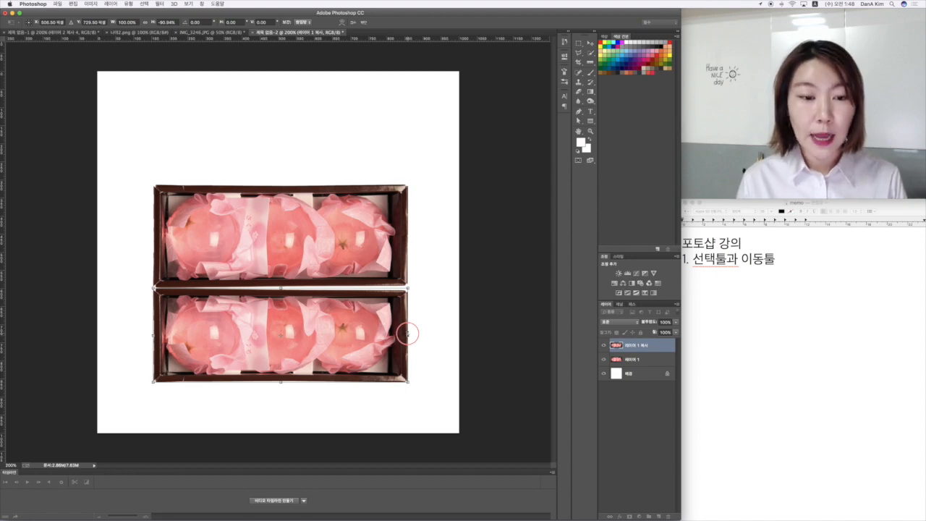
{"action": "left_click_drag", "start_coordinate": [408, 334], "coordinate": [407, 331]}
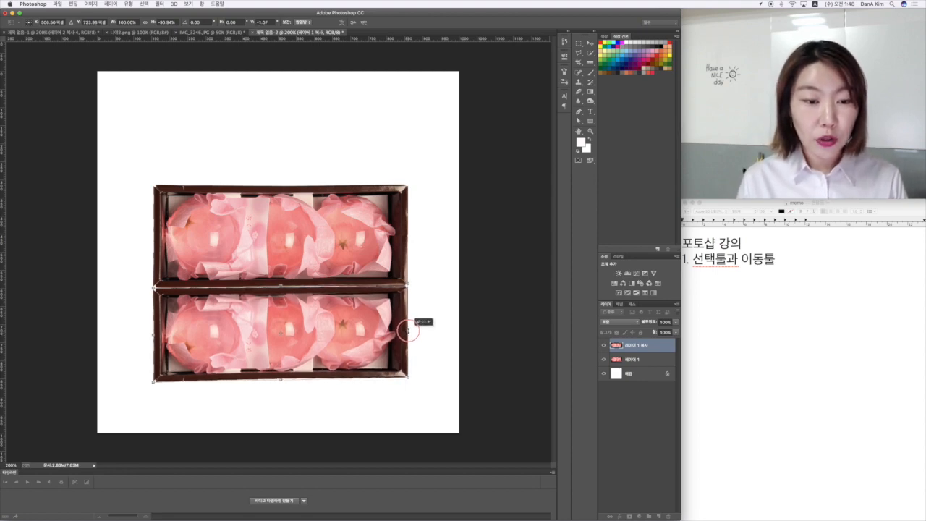
{"action": "mouse_move", "coordinate": [407, 331]}
{"action": "left_mouse_down"}
{"action": "mouse_move", "coordinate": [404, 378]}
{"action": "mouse_move", "coordinate": [405, 294]}
{"action": "mouse_move", "coordinate": [401, 381]}
{"action": "mouse_move", "coordinate": [402, 315]}
{"action": "mouse_move", "coordinate": [407, 356]}
{"action": "mouse_move", "coordinate": [400, 330]}
{"action": "left_mouse_up"}
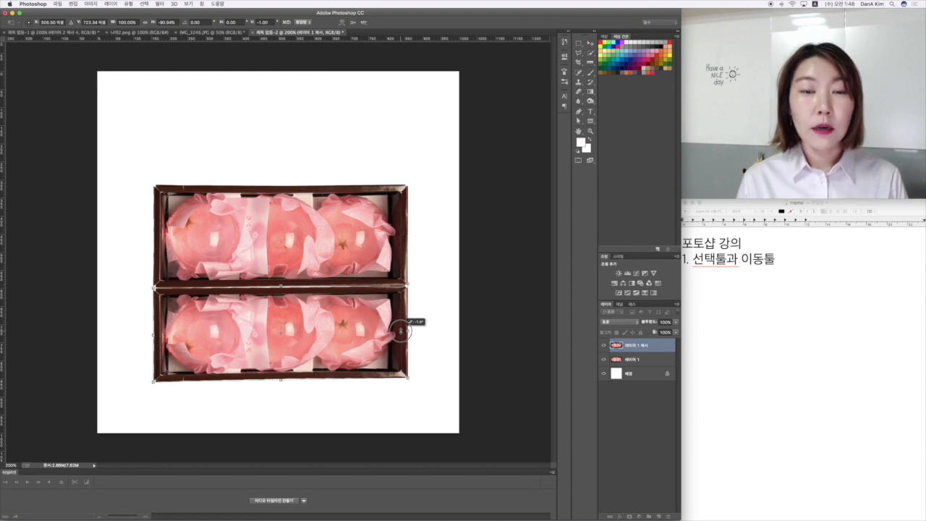
{"action": "left_click_drag", "start_coordinate": [399, 331], "coordinate": [403, 332]}
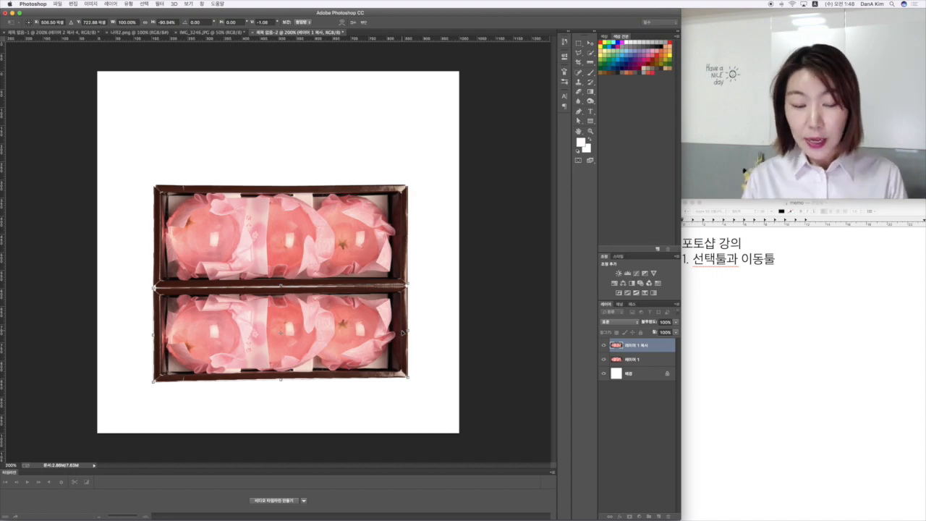
{"action": "key", "text": "Return"}
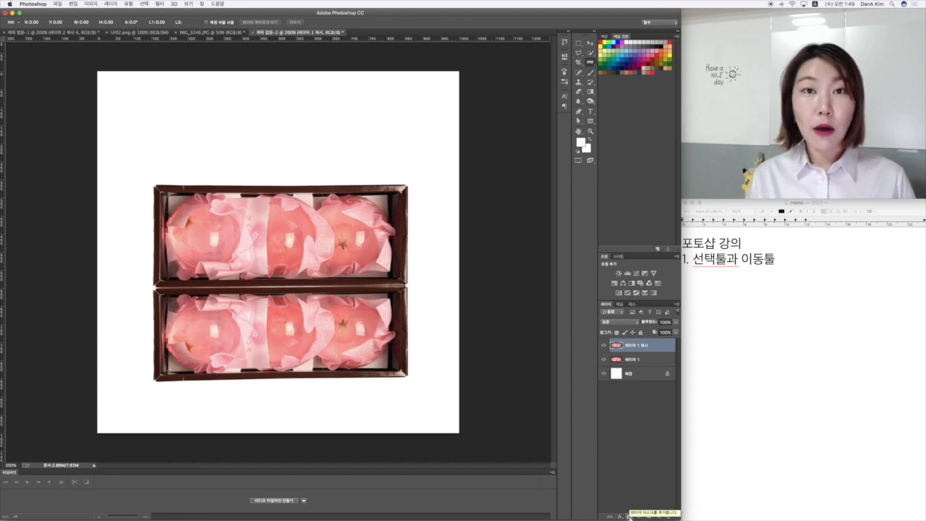
Add a layer mask to the flipped copy, select the Brush tool, and check its size and hardness
{"action": "left_click", "coordinate": [629, 515]}
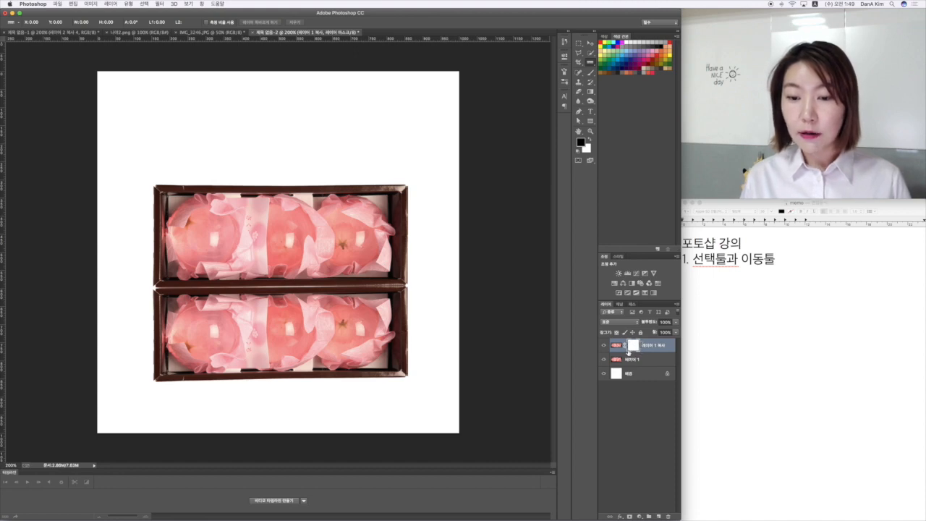
{"action": "left_click", "coordinate": [590, 72]}
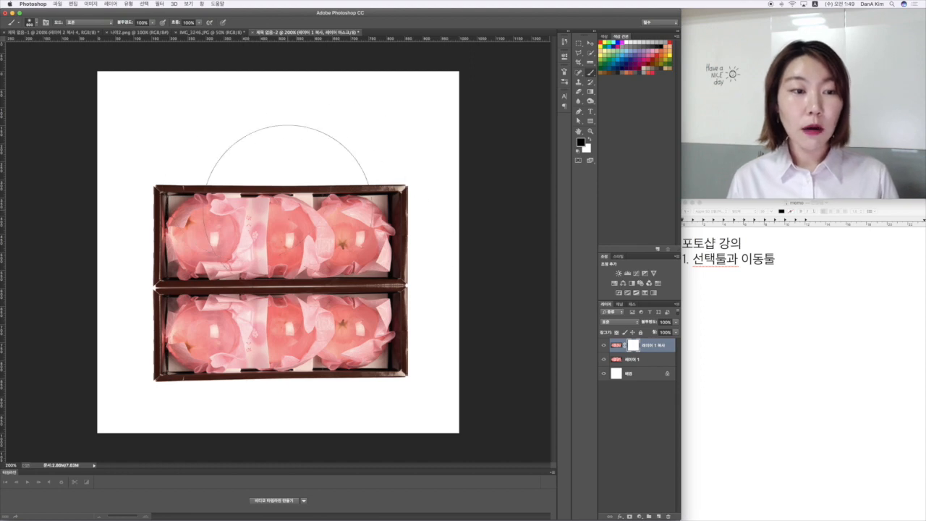
{"action": "right_click", "coordinate": [330, 214]}
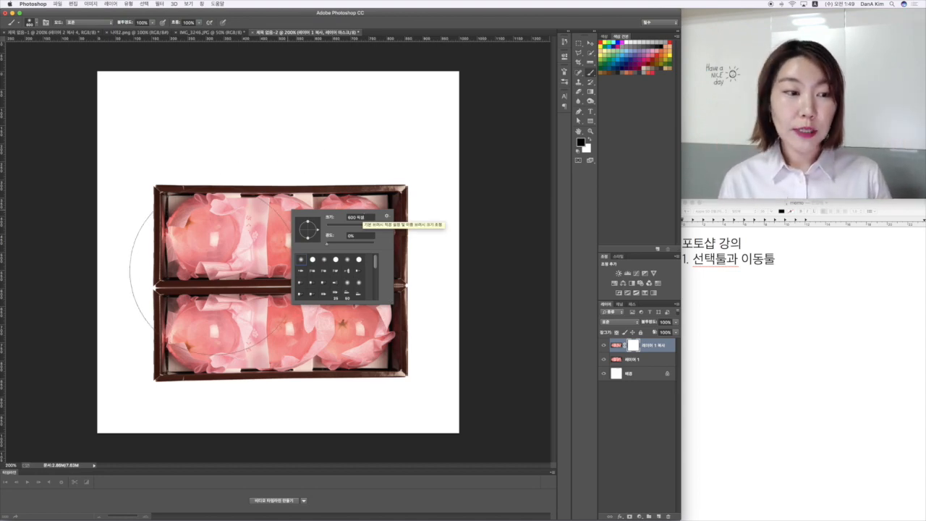
{"action": "left_click", "coordinate": [214, 270]}
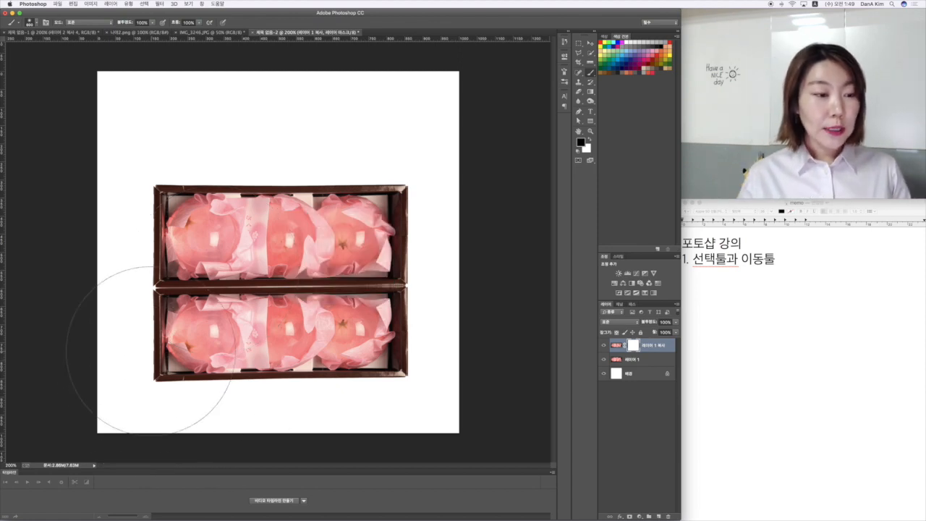
Paint the mask black over the flipped copy to hide it, and paint over it in white to restore it
{"action": "mouse_move", "coordinate": [144, 329]}
{"action": "left_mouse_down"}
{"action": "mouse_move", "coordinate": [558, 318]}
{"action": "mouse_move", "coordinate": [176, 310]}
{"action": "mouse_move", "coordinate": [65, 353]}
{"action": "left_mouse_up"}
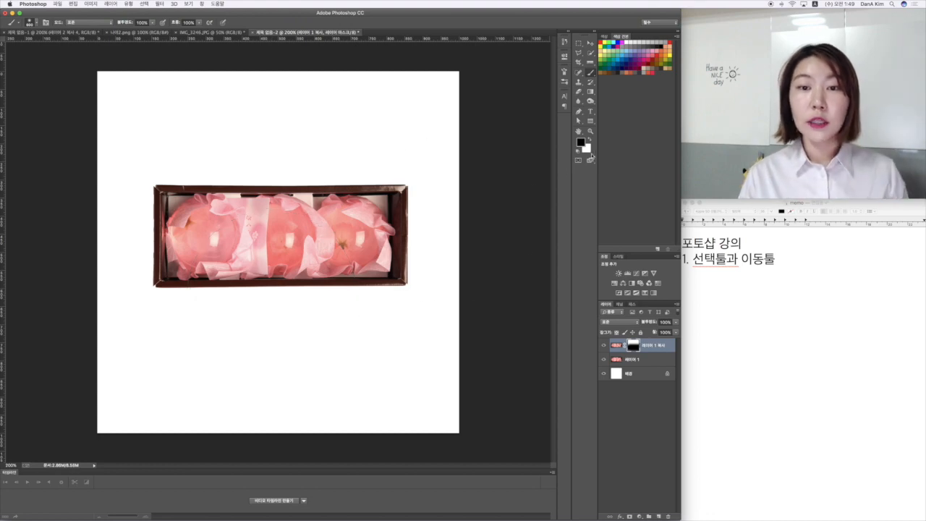
{"action": "left_click", "coordinate": [590, 141]}
{"action": "mouse_move", "coordinate": [182, 313]}
{"action": "left_mouse_down"}
{"action": "mouse_move", "coordinate": [522, 305]}
{"action": "mouse_move", "coordinate": [358, 338]}
{"action": "mouse_move", "coordinate": [647, 368]}
{"action": "left_mouse_up"}
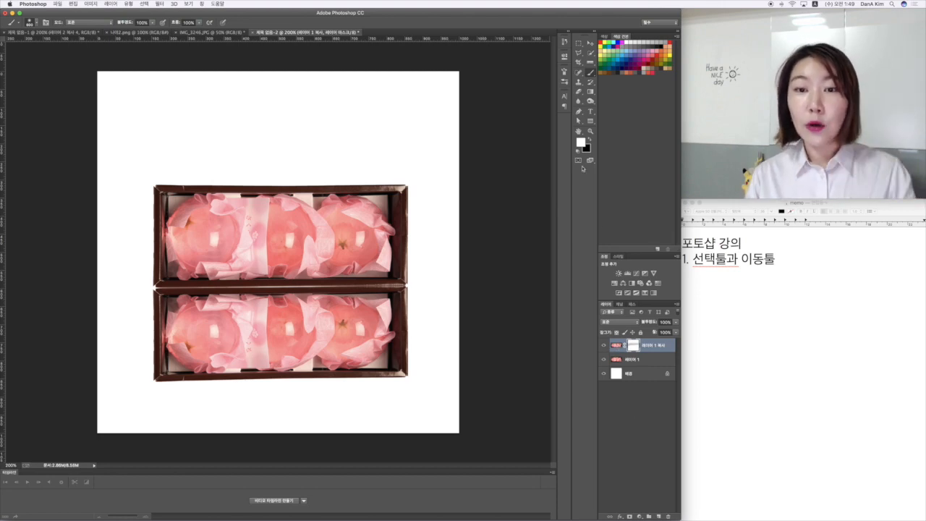
Paint the mask with a soft black brush across the flipped copy's lower part to fade it into a reflection
{"action": "left_click", "coordinate": [591, 140]}
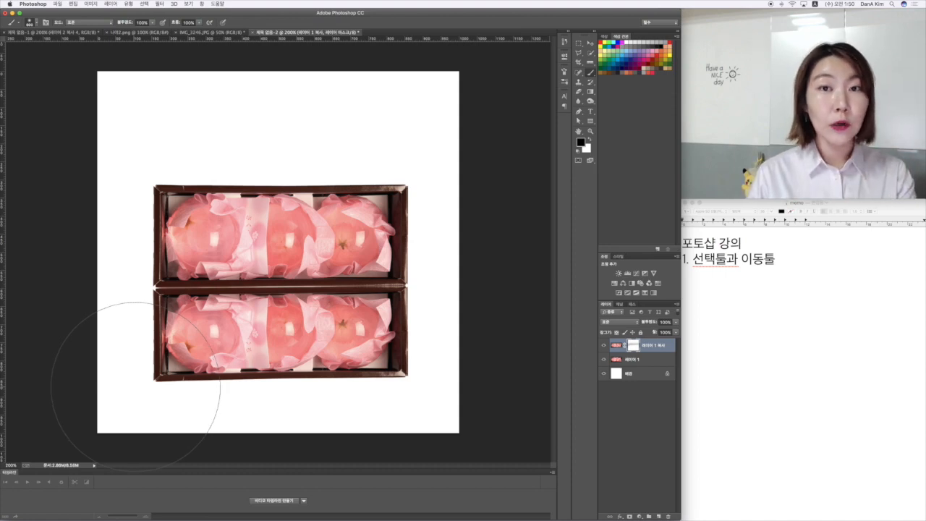
{"action": "mouse_move", "coordinate": [134, 387]}
{"action": "left_mouse_down"}
{"action": "mouse_move", "coordinate": [465, 382]}
{"action": "mouse_move", "coordinate": [365, 402]}
{"action": "mouse_move", "coordinate": [62, 410]}
{"action": "mouse_move", "coordinate": [507, 421]}
{"action": "left_mouse_up"}
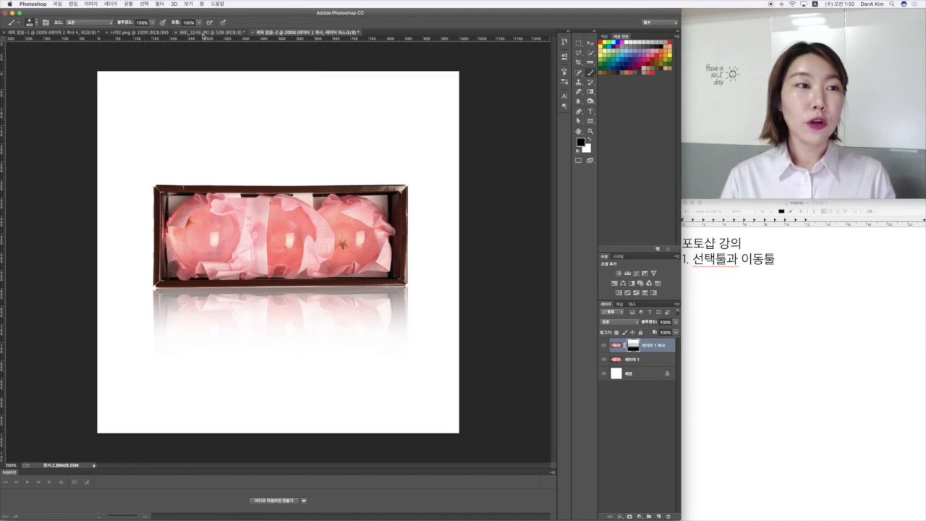
Switch back to the original box photo document
{"action": "left_click", "coordinate": [203, 34]}
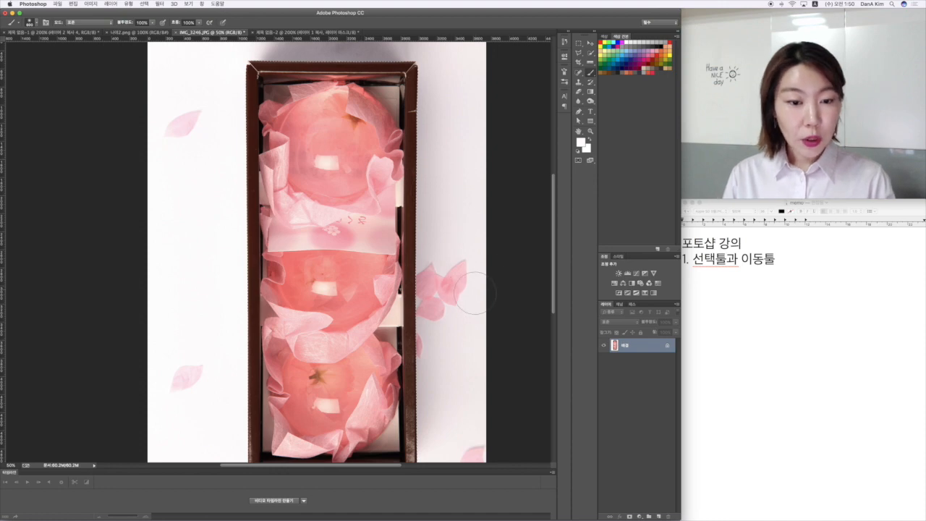
Activate the Quick Selection tool and shrink its brush to suit the small petal beside the box
{"action": "left_click_drag", "start_coordinate": [449, 372], "coordinate": [445, 284]}
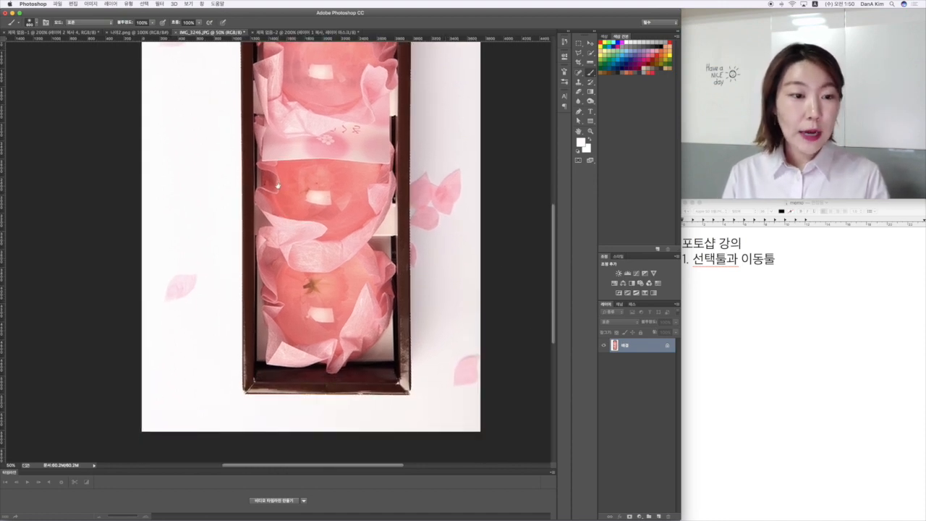
{"action": "scroll", "coordinate": [277, 186], "scroll_direction": "up", "scroll_amount": 10}
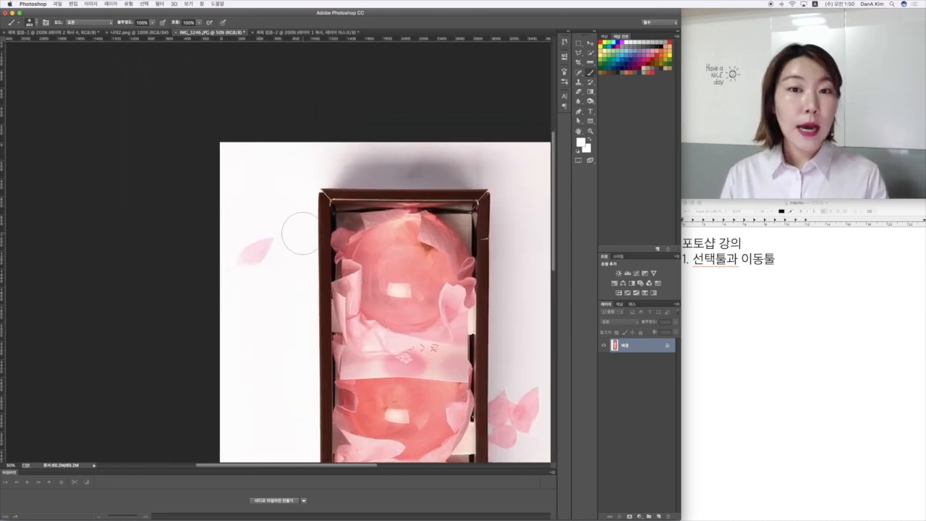
{"action": "left_click", "coordinate": [591, 55]}
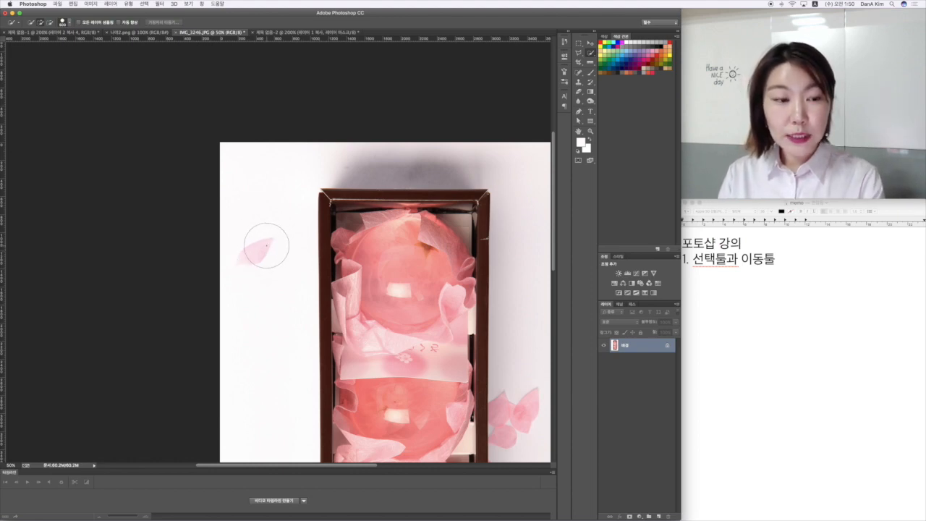
{"action": "key", "text": "bracketleft"}
{"action": "key", "text": "bracketleft"}
{"action": "key", "text": "bracketleft"}
{"action": "key", "text": "bracketleft"}
{"action": "key", "text": "bracketleft"}
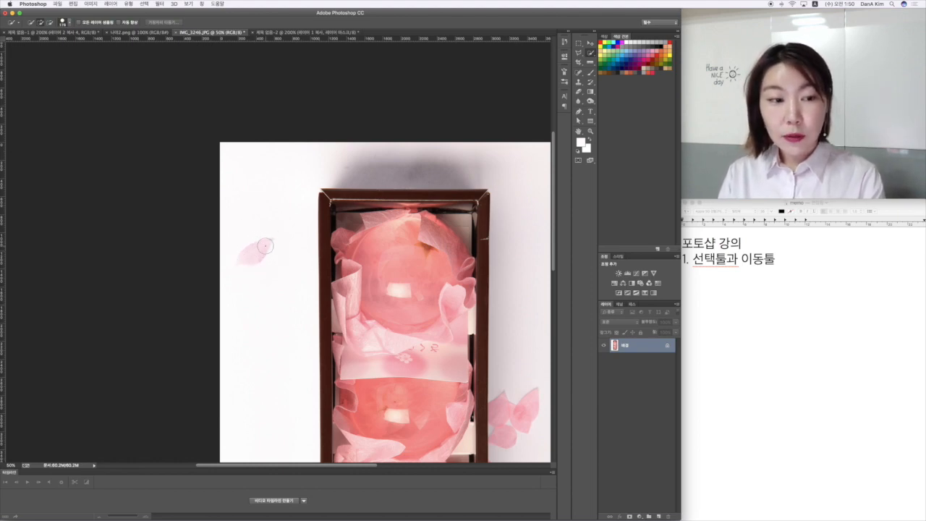
Switch to the TextEdit memo and add the lines "[ <-브러쉬 크기 줄이기" and "] <-브러쉬 크기 늘리기"
{"action": "left_click", "coordinate": [753, 287]}
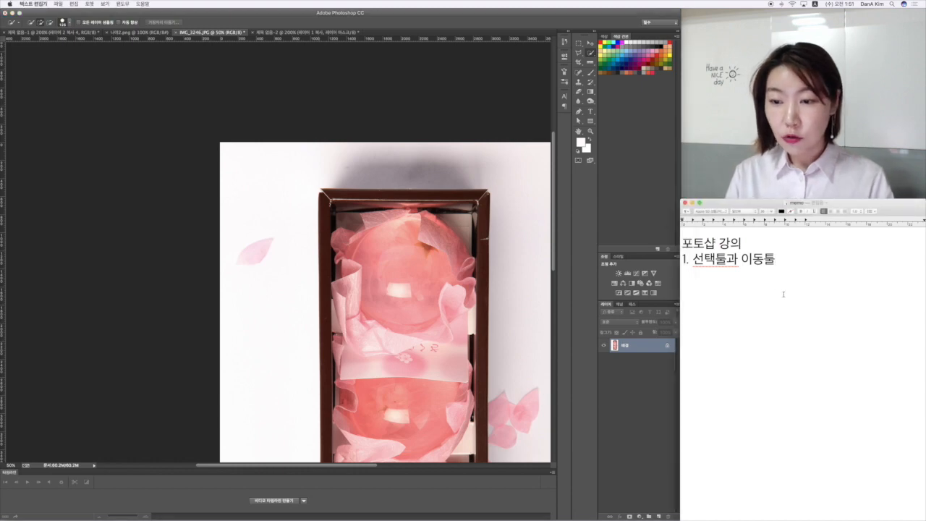
{"action": "key", "text": "Return"}
{"action": "type", "text": "[ <-"}
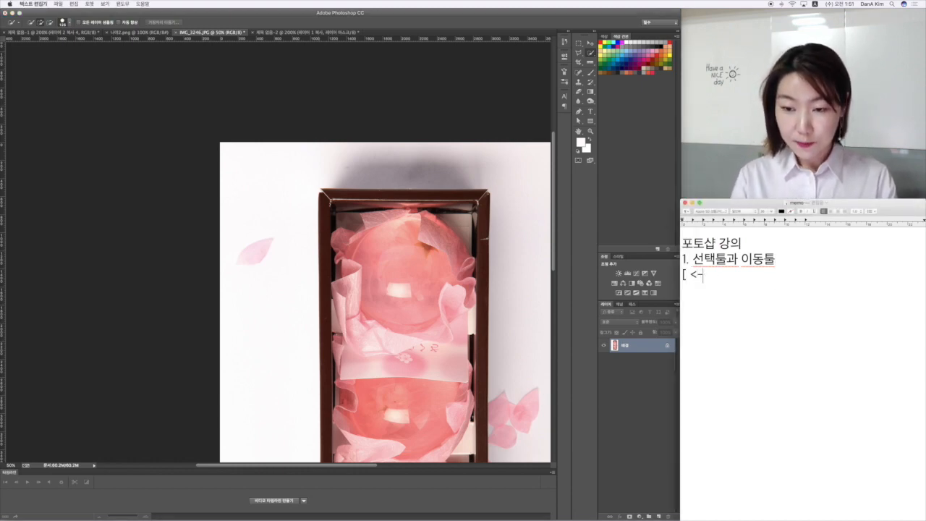
{"action": "type", "text": "브러쉬 크기"}
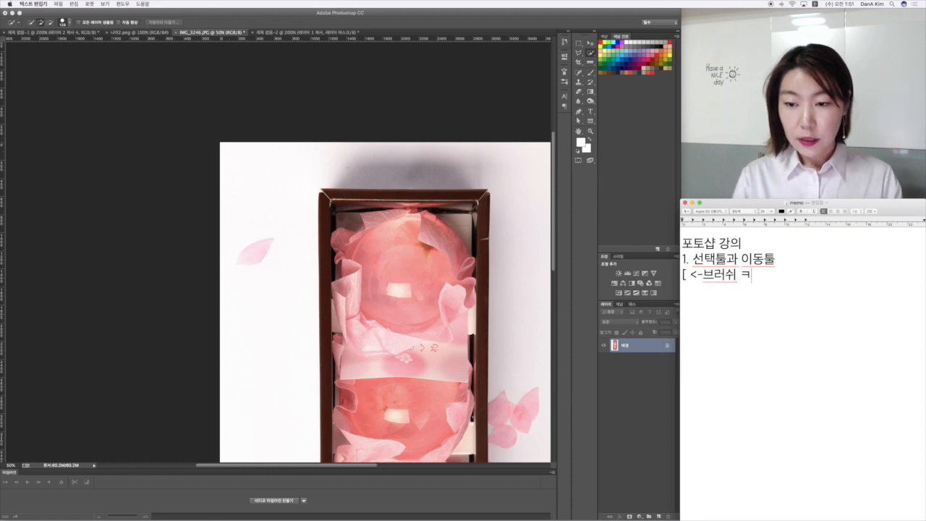
{"action": "type", "text": " 줄이기"}
{"action": "key", "text": "Return"}
{"action": "type", "text": "["}
{"action": "key", "text": "BackSpace"}
{"action": "type", "text": "] <"}
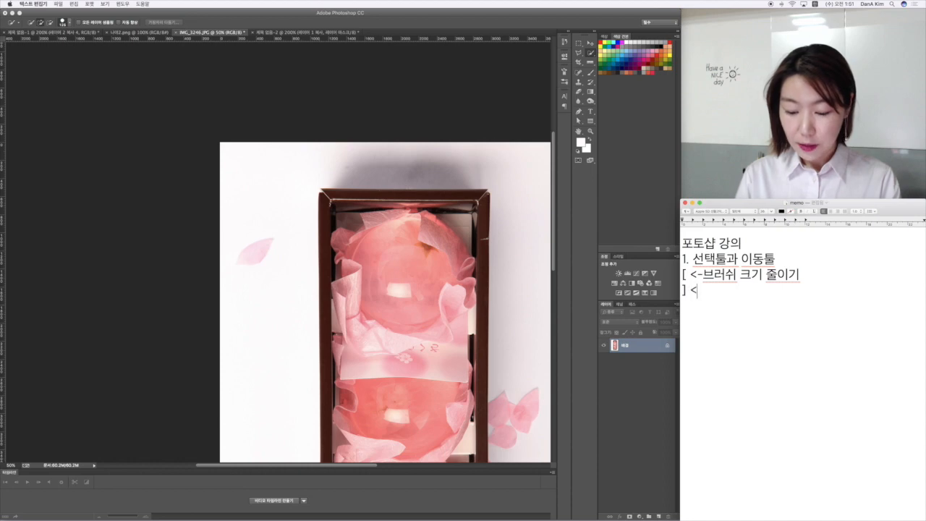
{"action": "type", "text": "-ㅂ브러"}
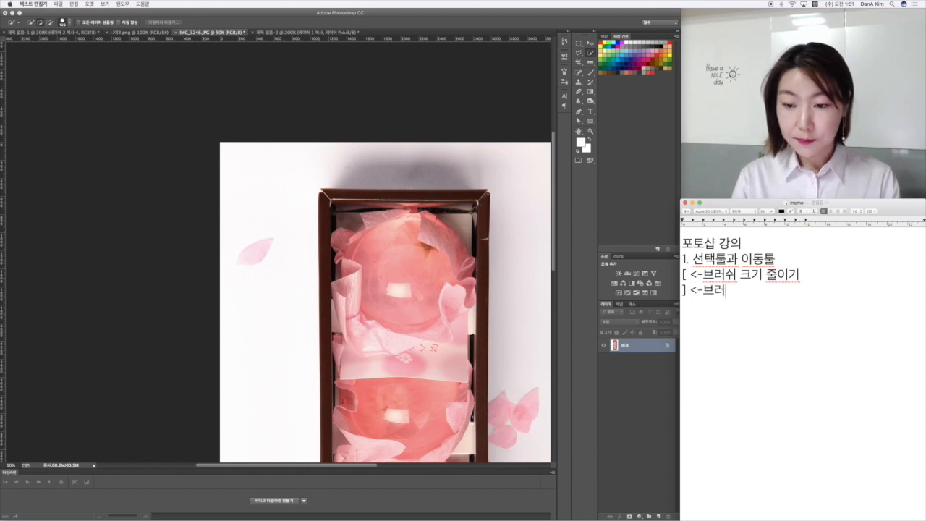
{"action": "type", "text": "쉬 크기 늘리기"}
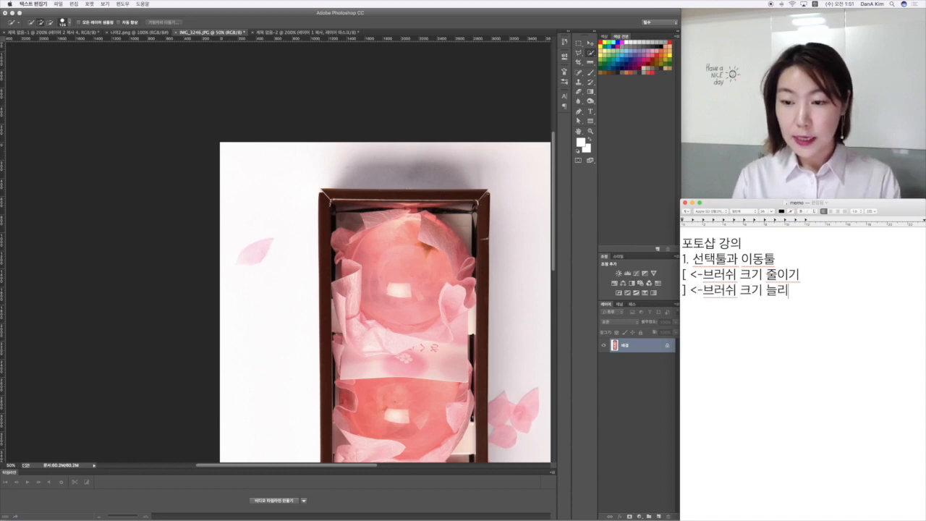
Back in Photoshop, select the petal beside the box and refine its edge with smoothing 14 and contrast 15%, brushing along the outline
{"action": "left_click", "coordinate": [248, 254]}
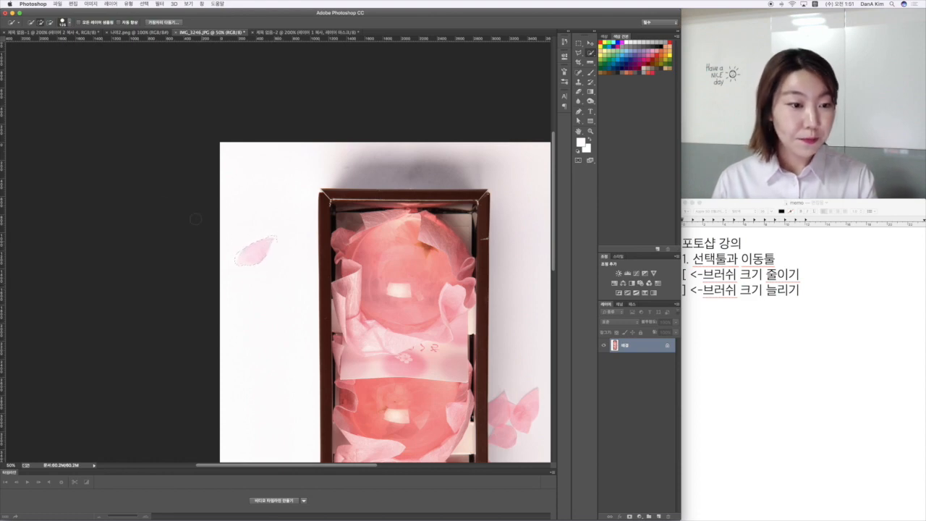
{"action": "left_click", "coordinate": [52, 22]}
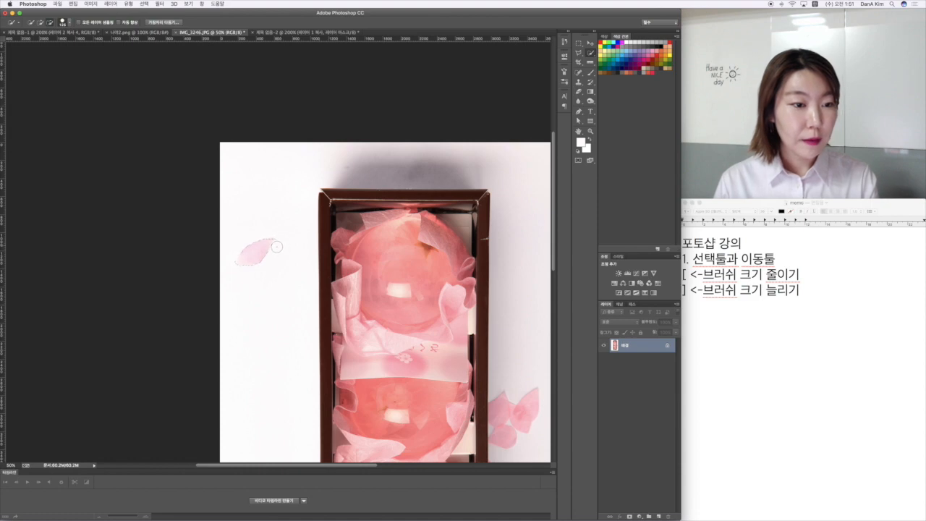
{"action": "left_click", "coordinate": [172, 24]}
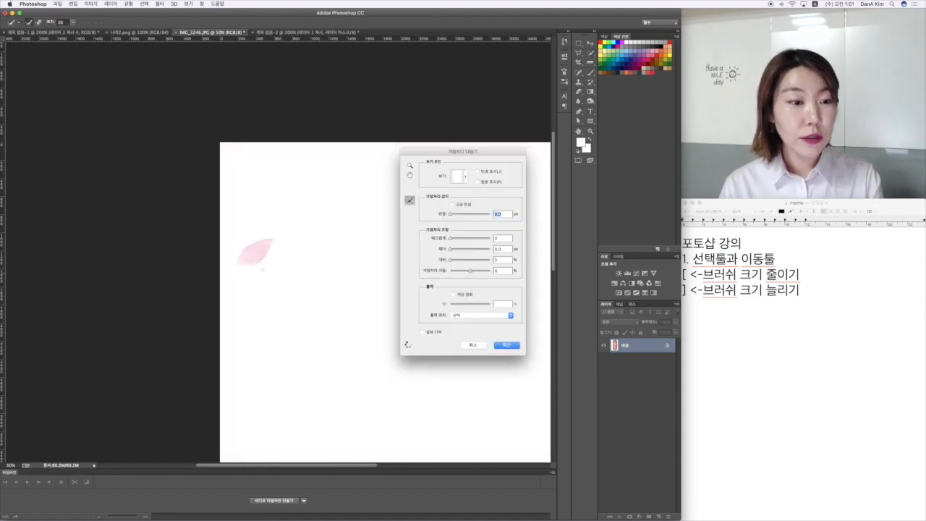
{"action": "left_click_drag", "start_coordinate": [452, 240], "coordinate": [456, 263]}
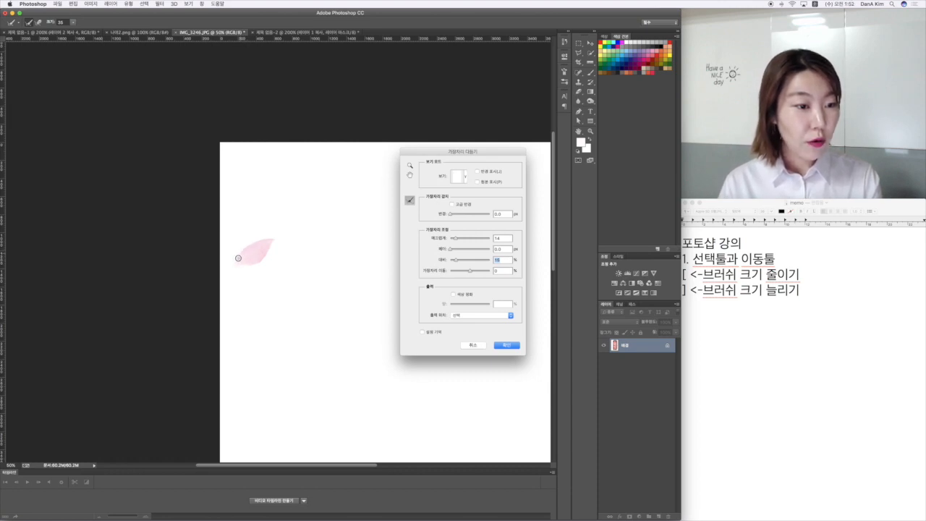
{"action": "left_click_drag", "start_coordinate": [235, 265], "coordinate": [260, 262]}
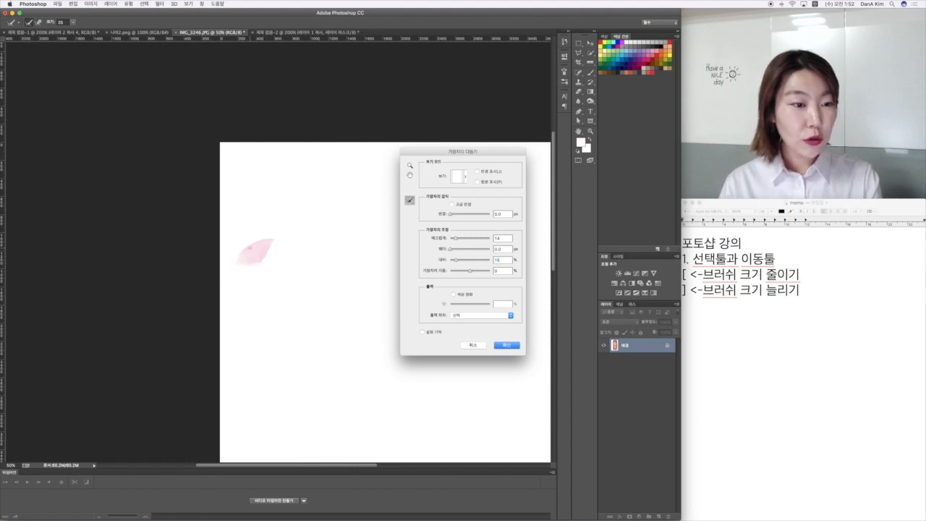
{"action": "left_click_drag", "start_coordinate": [274, 238], "coordinate": [278, 237]}
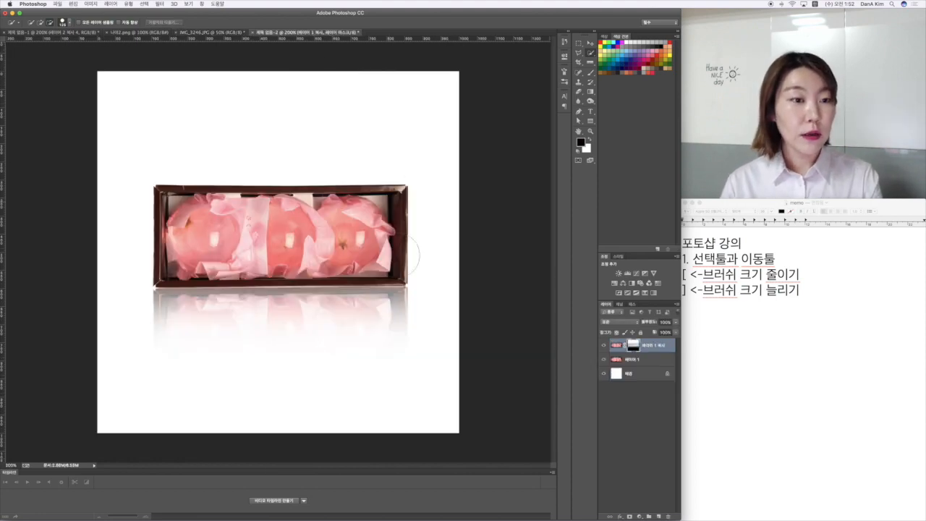
Paste the petal into the product image document, scale it down, and place it above the box's left end
{"action": "left_click", "coordinate": [298, 33]}
{"action": "key", "text": "cmd+v"}
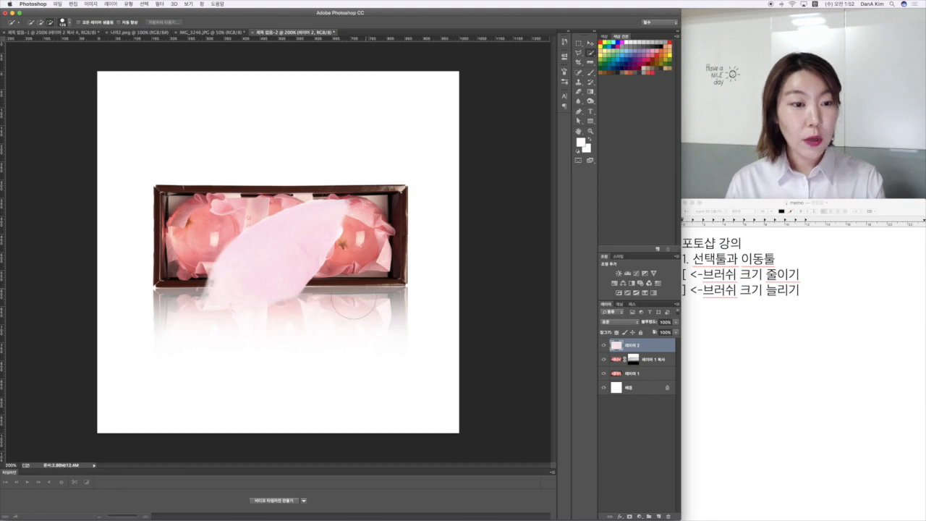
{"action": "key", "text": "super+t"}
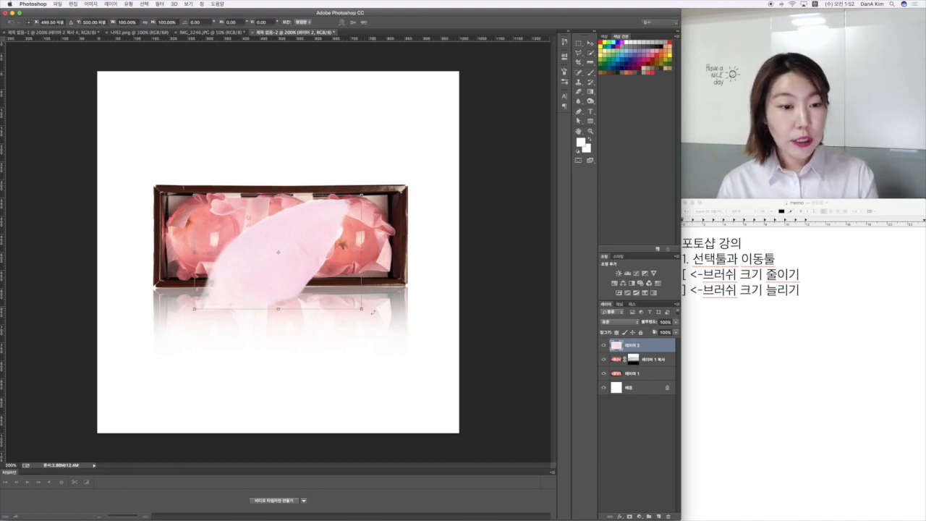
{"action": "left_click_drag", "start_coordinate": [363, 310], "coordinate": [173, 163]}
{"action": "key", "text": "Return"}
{"action": "key", "text": "w"}
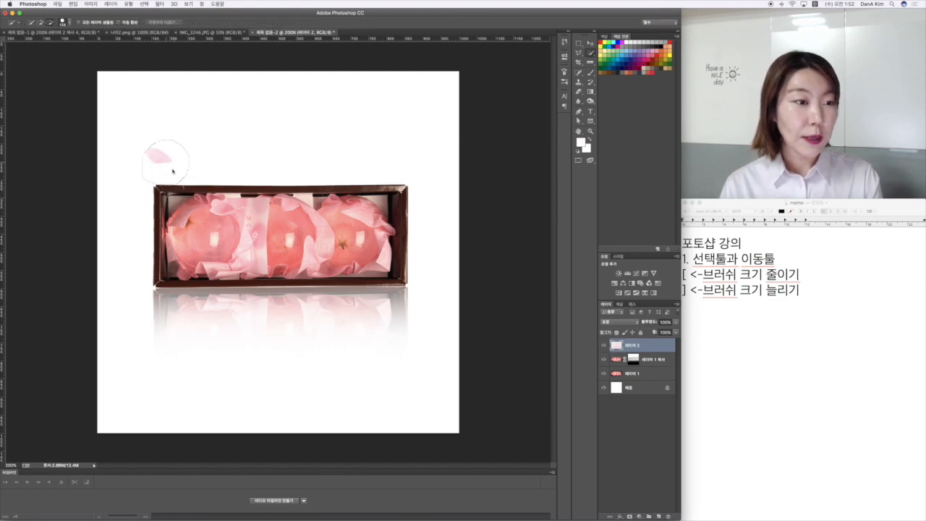
{"action": "key", "text": "super+d"}
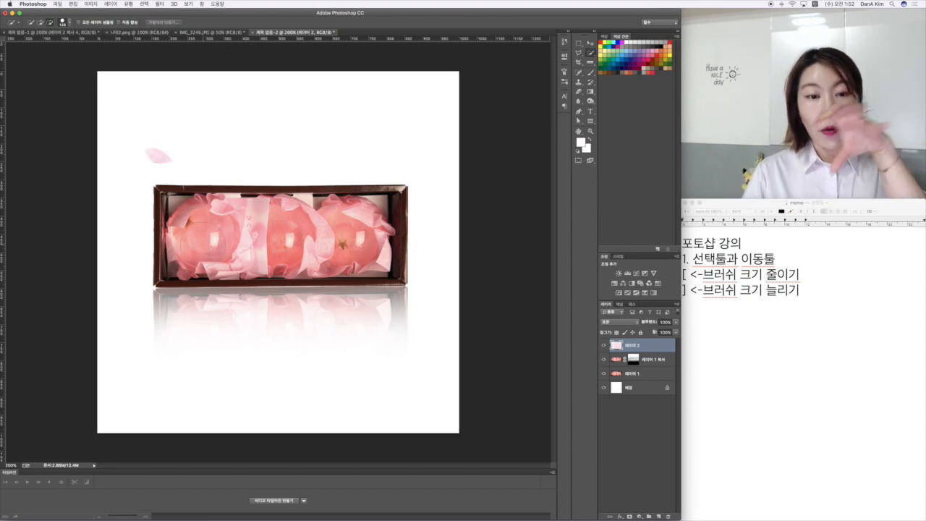
Shift the petal slightly left with the Move tool and scatter five copies of it above and below the box
{"action": "left_click", "coordinate": [590, 42]}
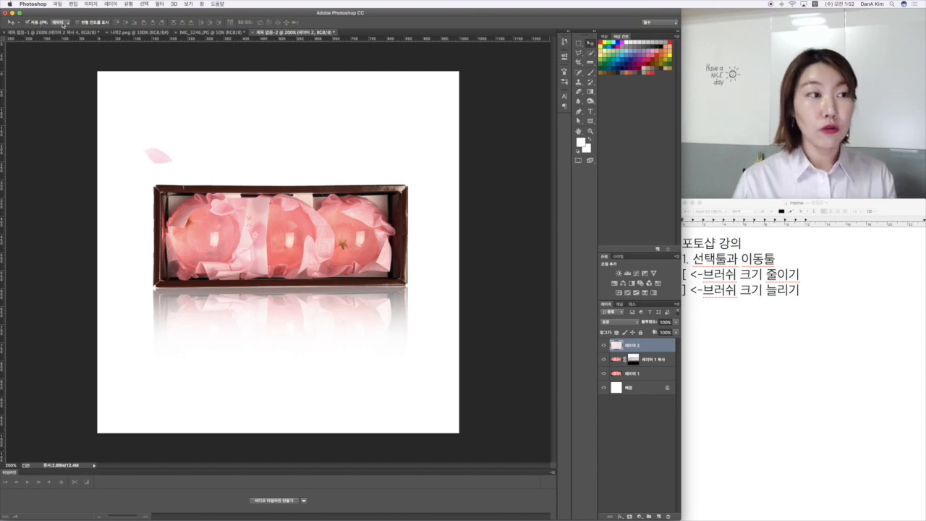
{"action": "mouse_move", "coordinate": [154, 159]}
{"action": "left_mouse_down"}
{"action": "mouse_move", "coordinate": [142, 153]}
{"action": "mouse_move", "coordinate": [150, 167]}
{"action": "left_mouse_up"}
{"action": "left_click_drag", "start_coordinate": [146, 162], "coordinate": [147, 162]}
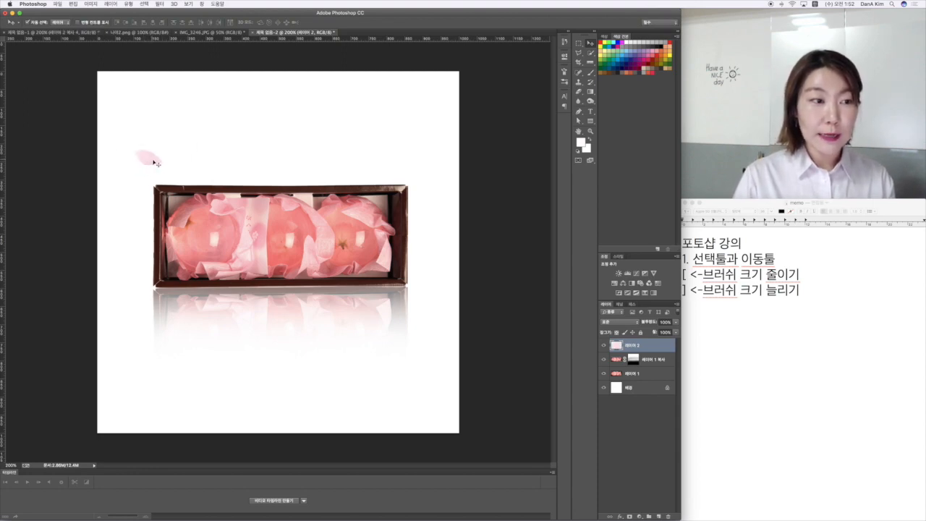
{"action": "left_click_drag", "start_coordinate": [151, 162], "coordinate": [386, 370]}
{"action": "left_click_drag", "start_coordinate": [384, 367], "coordinate": [267, 112]}
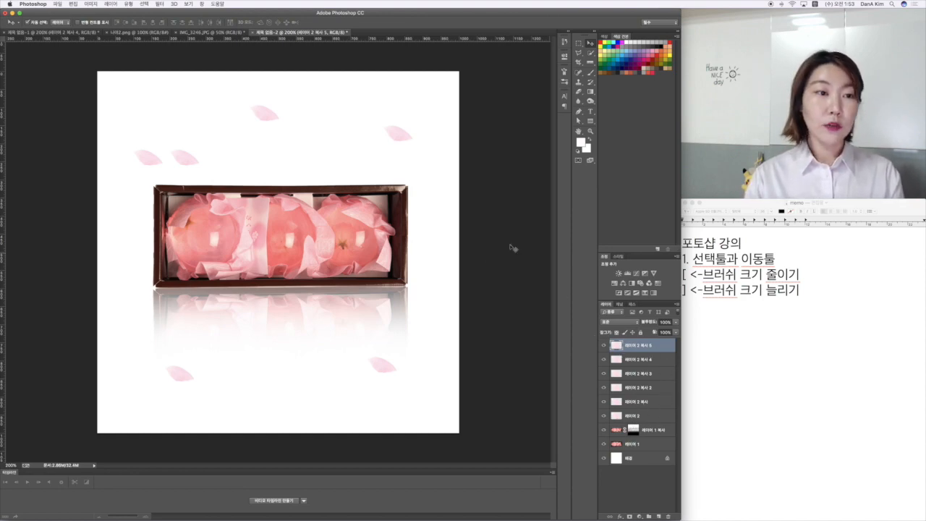
Rotate the petal copy nearest the original and set it against the original petal's tip
{"action": "mouse_move", "coordinate": [186, 156]}
{"action": "left_mouse_down"}
{"action": "mouse_move", "coordinate": [183, 141]}
{"action": "mouse_move", "coordinate": [181, 157]}
{"action": "left_mouse_up"}
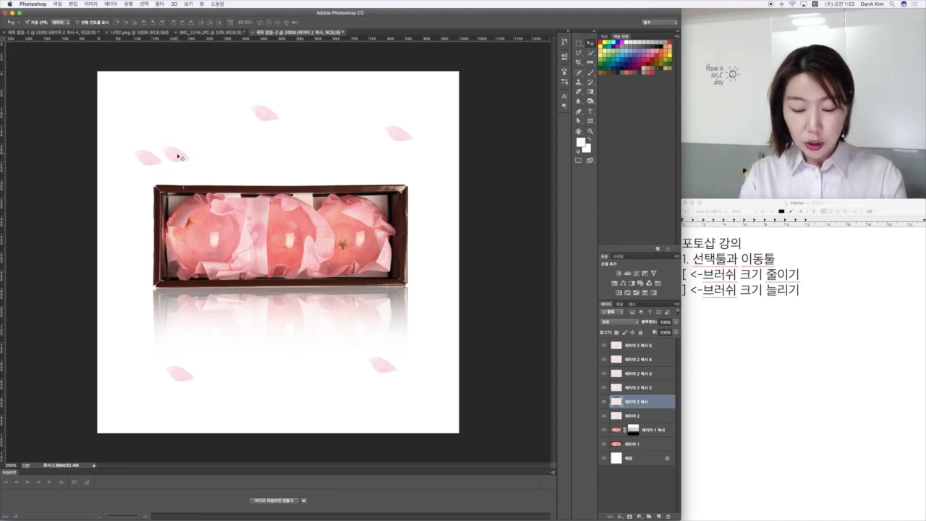
{"action": "key", "text": "ctrl+t"}
{"action": "left_click_drag", "start_coordinate": [206, 165], "coordinate": [144, 190]}
{"action": "mouse_move", "coordinate": [174, 160]}
{"action": "left_mouse_down"}
{"action": "mouse_move", "coordinate": [159, 168]}
{"action": "mouse_move", "coordinate": [160, 155]}
{"action": "left_mouse_up"}
{"action": "key", "text": "Return"}
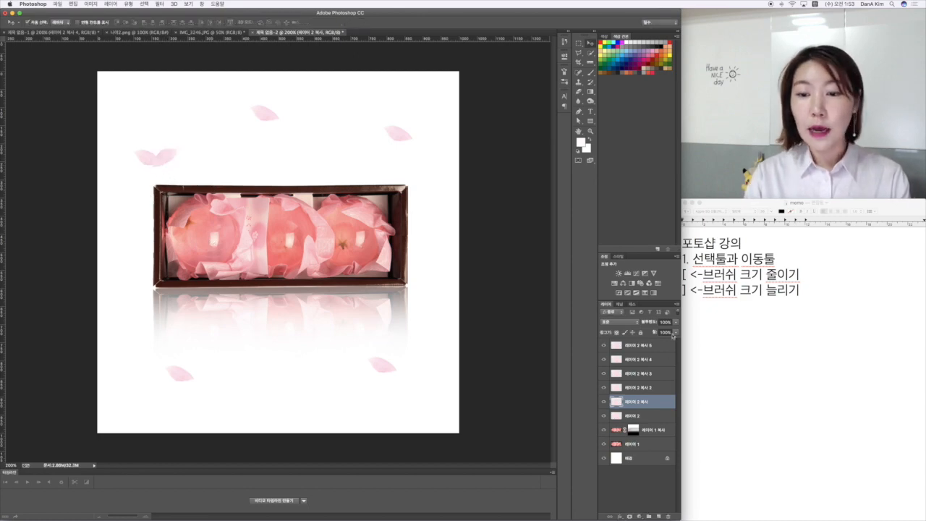
Set that copy's opacity to 38%, then shrink and reposition it beside the original petal
{"action": "left_click", "coordinate": [675, 321]}
{"action": "left_click_drag", "start_coordinate": [659, 332], "coordinate": [655, 331]}
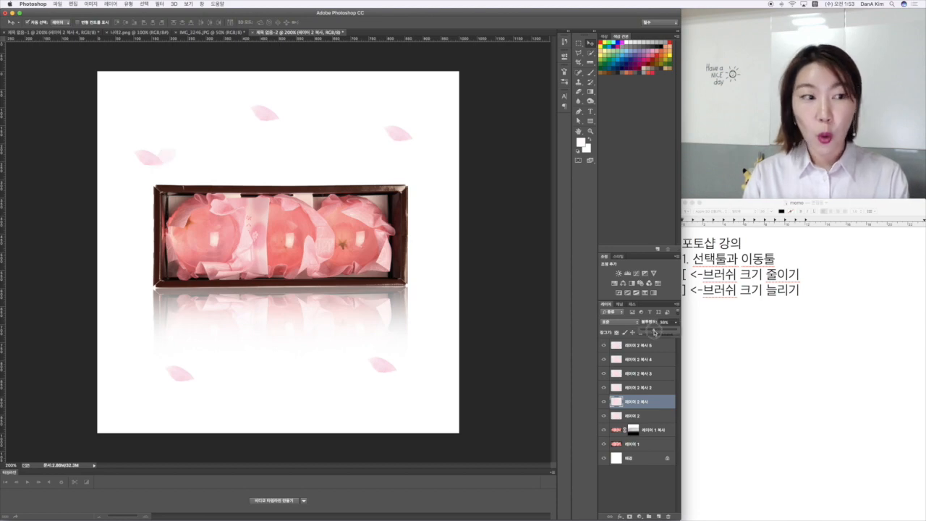
{"action": "left_click", "coordinate": [168, 155]}
{"action": "mouse_move", "coordinate": [168, 156]}
{"action": "left_mouse_down"}
{"action": "mouse_move", "coordinate": [190, 159]}
{"action": "mouse_move", "coordinate": [176, 158]}
{"action": "left_mouse_up"}
{"action": "key", "text": "super+t"}
{"action": "key", "text": "Return"}
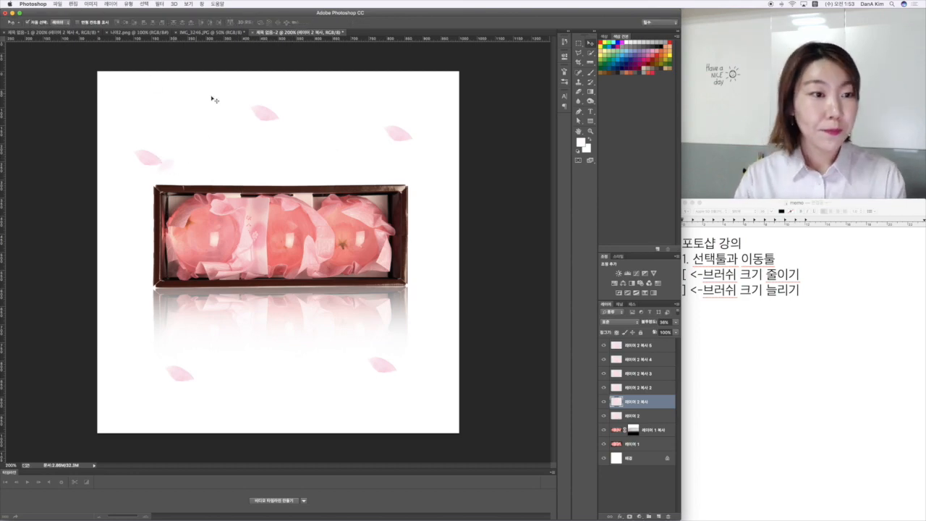
Move the petal above the box's centre closer to the box, shrink it, and rotate it nearly upright
{"action": "left_click_drag", "start_coordinate": [262, 117], "coordinate": [295, 133]}
{"action": "key", "text": "super+t"}
{"action": "left_click_drag", "start_coordinate": [329, 167], "coordinate": [289, 138]}
{"action": "key", "text": "Return"}
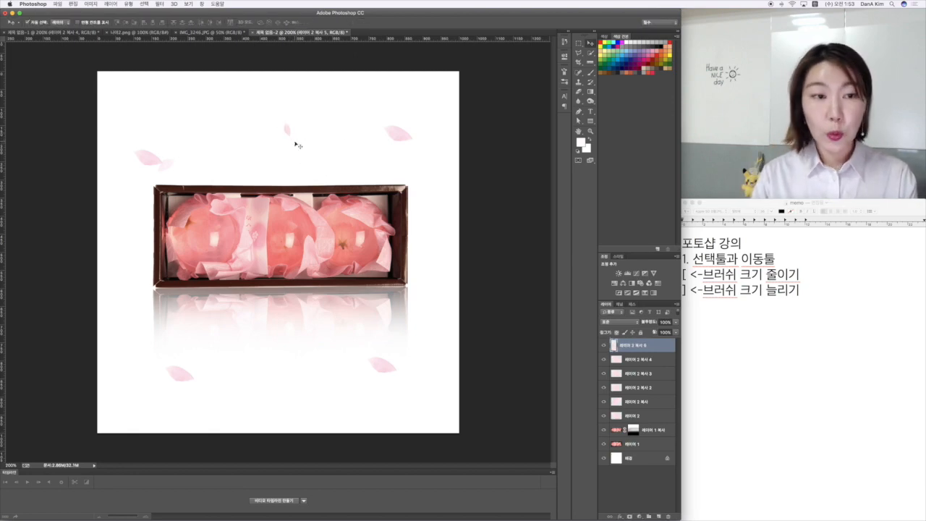
Rotate the upper-right petal about 87 degrees, scale it to about 80%, move it toward the canvas corner, and set its opacity to 33%
{"action": "left_click", "coordinate": [392, 136]}
{"action": "key", "text": "super+t"}
{"action": "left_click_drag", "start_coordinate": [443, 146], "coordinate": [387, 179]}
{"action": "left_click_drag", "start_coordinate": [408, 116], "coordinate": [433, 117]}
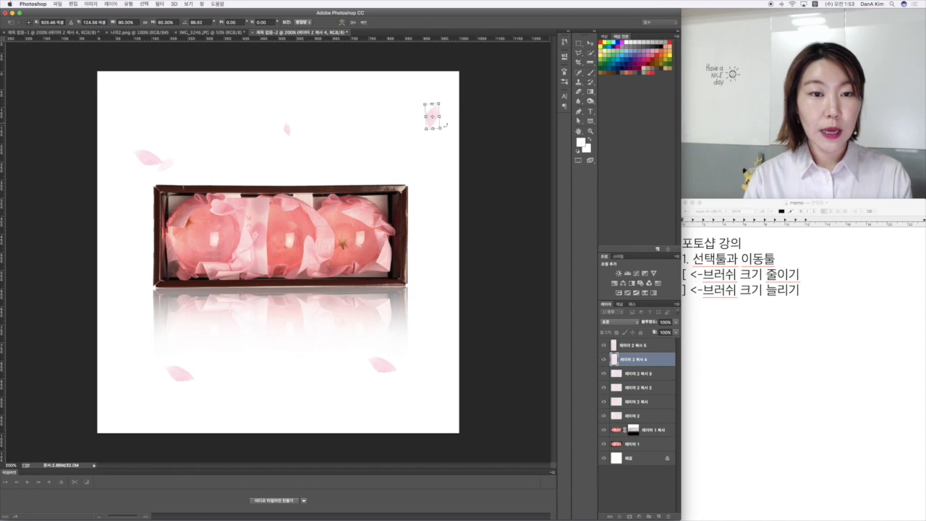
{"action": "double_click", "coordinate": [439, 116]}
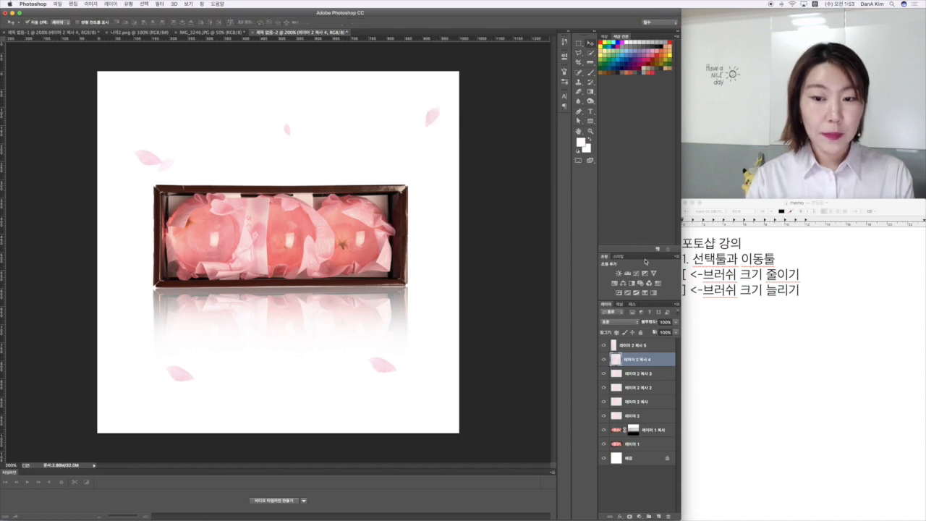
{"action": "left_click", "coordinate": [676, 323]}
{"action": "left_click", "coordinate": [651, 331]}
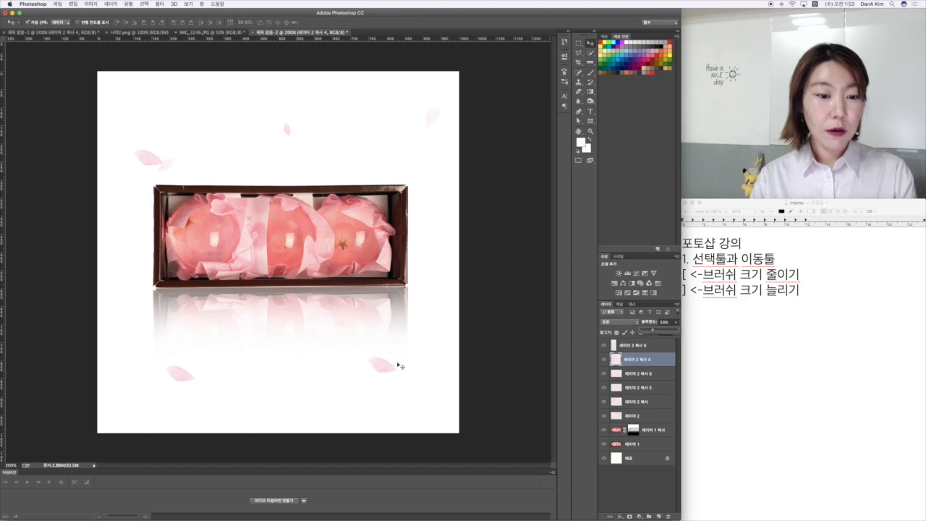
Rotate the petal below the box's right end about -74 degrees and move it closer to the canvas's lower-right corner
{"action": "left_click", "coordinate": [381, 367]}
{"action": "key", "text": "ctrl+t"}
{"action": "left_click_drag", "start_coordinate": [450, 368], "coordinate": [439, 318]}
{"action": "left_click_drag", "start_coordinate": [389, 357], "coordinate": [417, 369]}
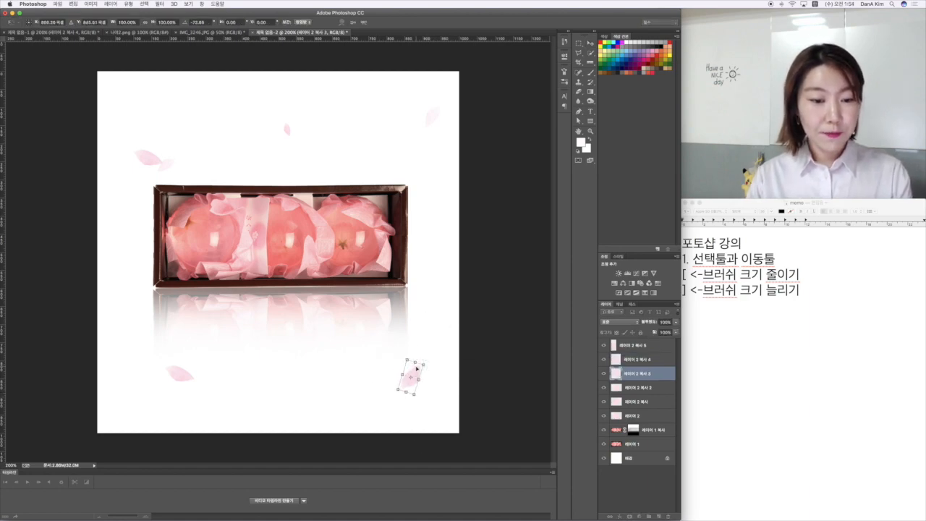
{"action": "key", "text": "Return"}
Shrink the petal below the box's left end and lower its opacity to about 39%
{"action": "left_click", "coordinate": [187, 376]}
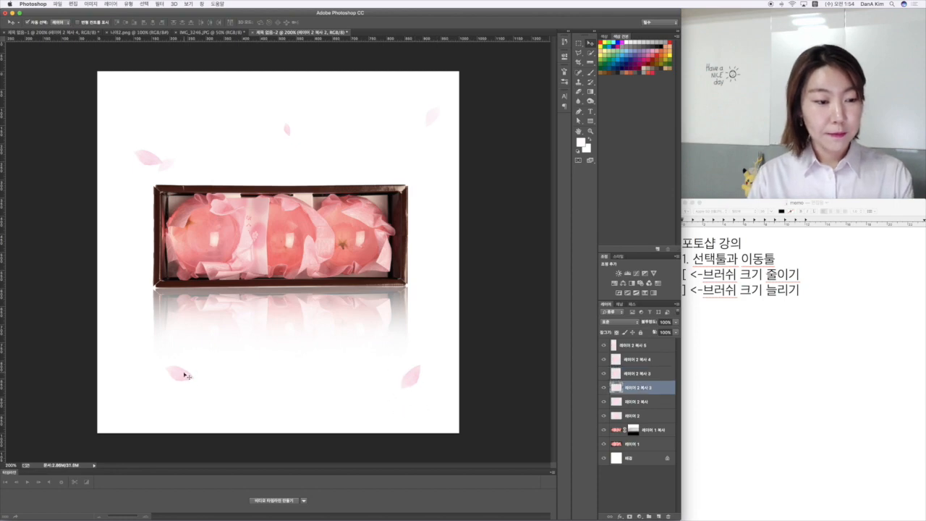
{"action": "key", "text": "ctrl+t"}
{"action": "left_click_drag", "start_coordinate": [166, 382], "coordinate": [170, 379]}
{"action": "key", "text": "Return"}
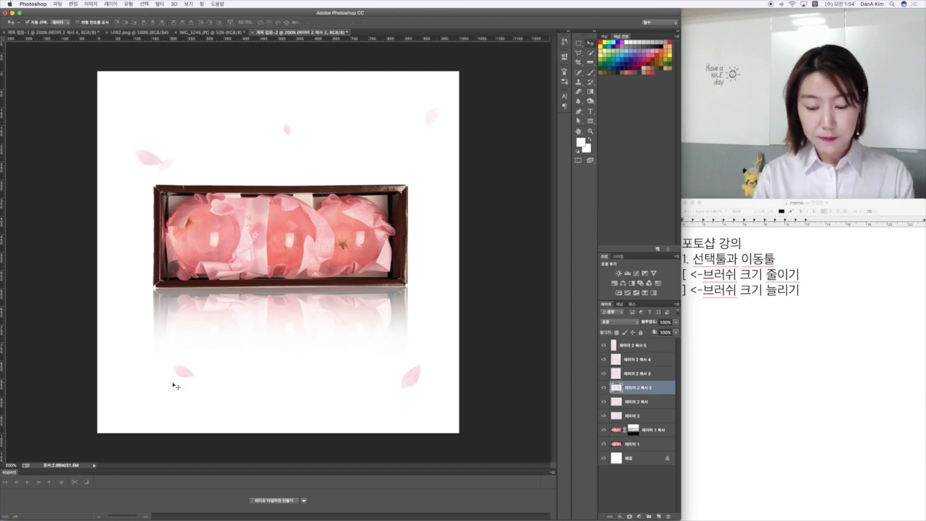
{"action": "left_click", "coordinate": [675, 323]}
{"action": "left_click_drag", "start_coordinate": [657, 331], "coordinate": [656, 332]}
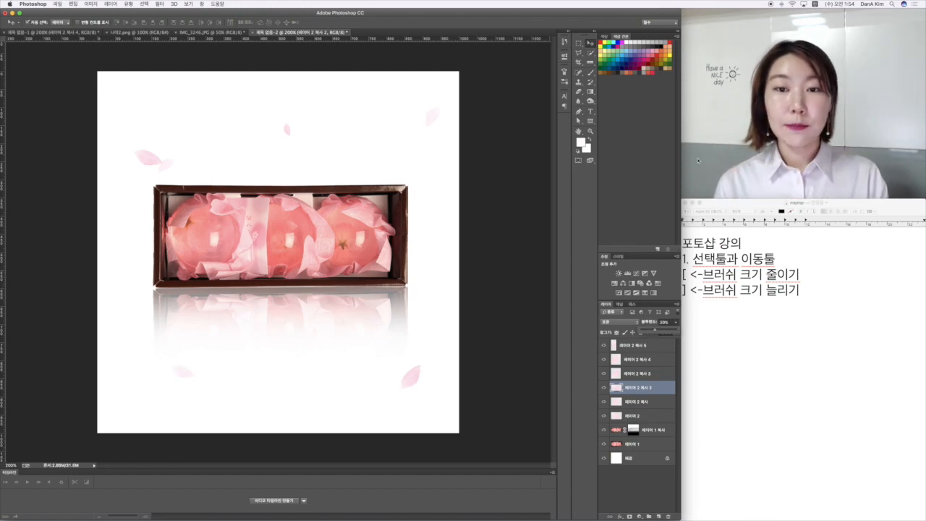
Add the title "SAKURA JELLY" in the Light font weight and place it centred above the jelly box
{"action": "left_click", "coordinate": [591, 112]}
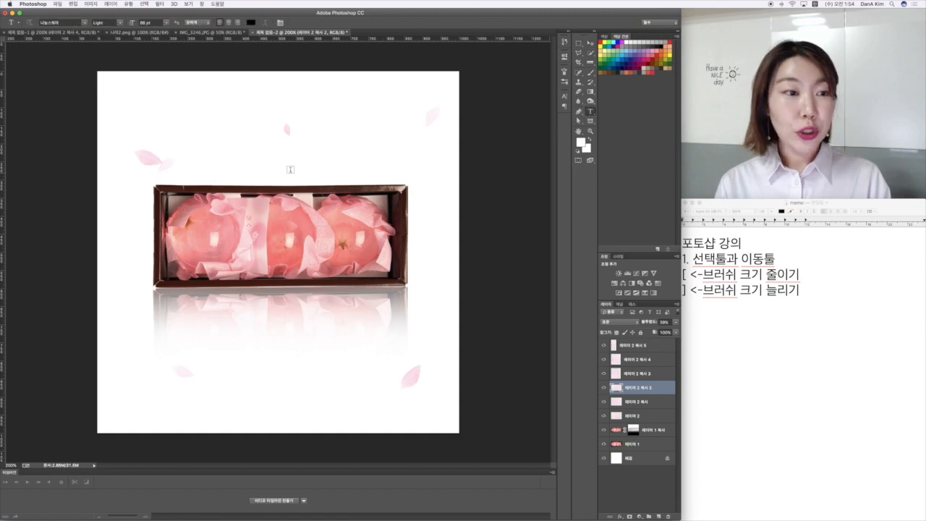
{"action": "left_click", "coordinate": [277, 151]}
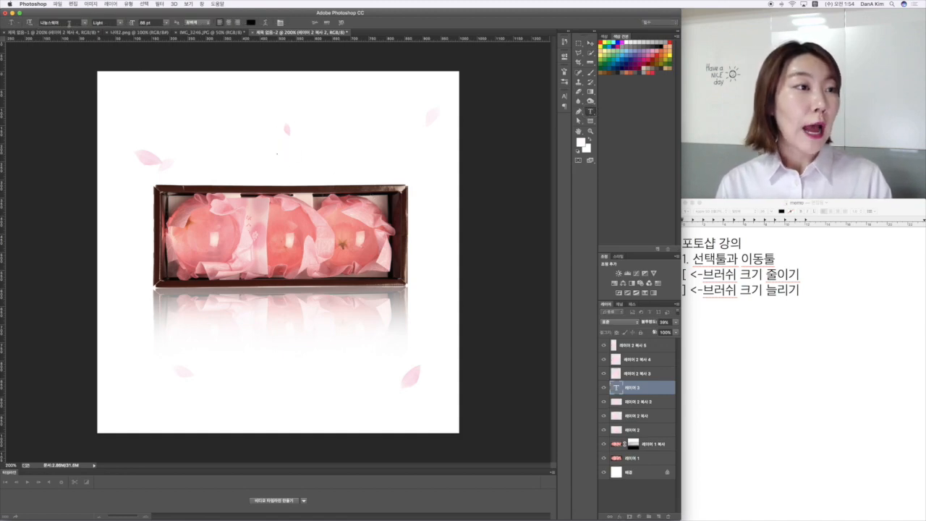
{"action": "left_click", "coordinate": [123, 27]}
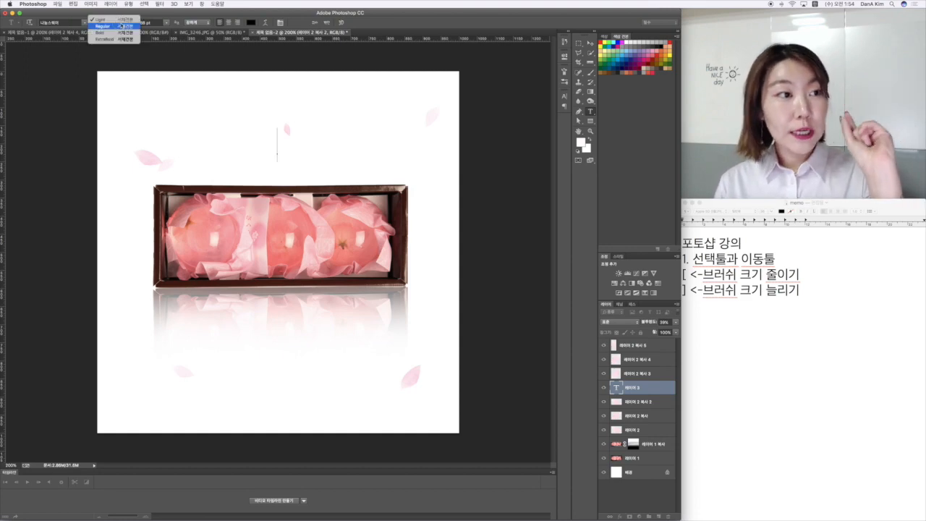
{"action": "left_click", "coordinate": [128, 19]}
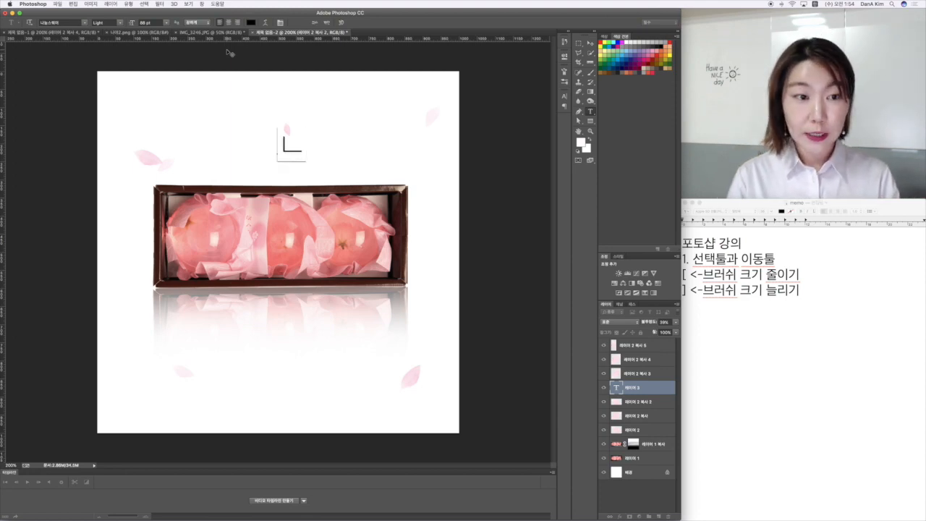
{"action": "type", "text": "S"}
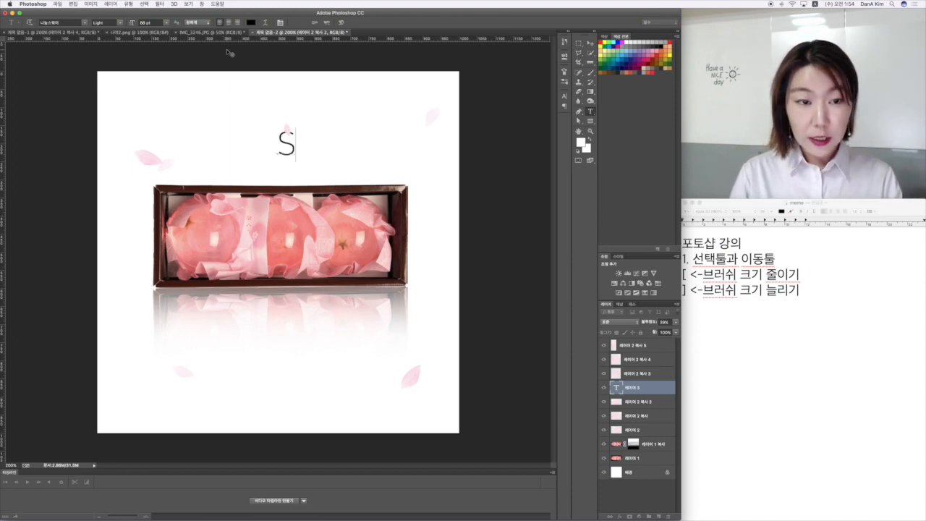
{"action": "type", "text": "AK"}
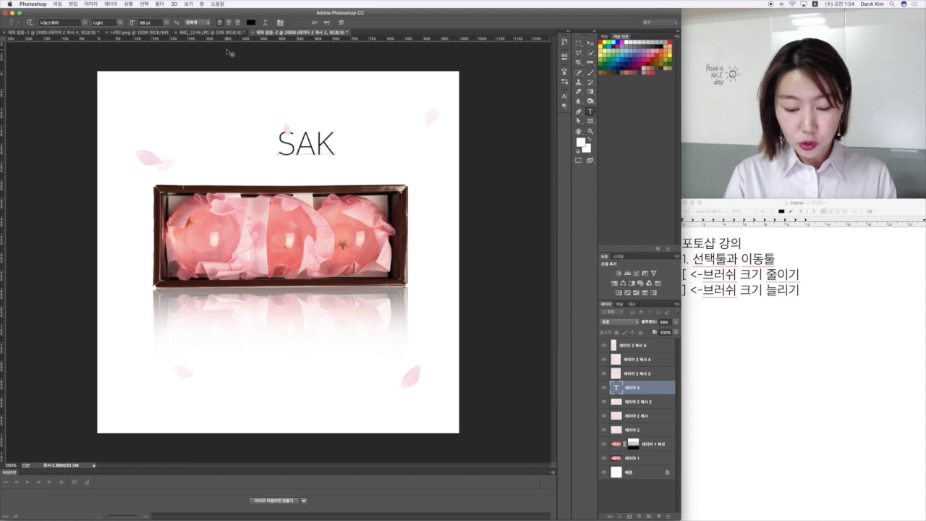
{"action": "type", "text": "URA JEE"}
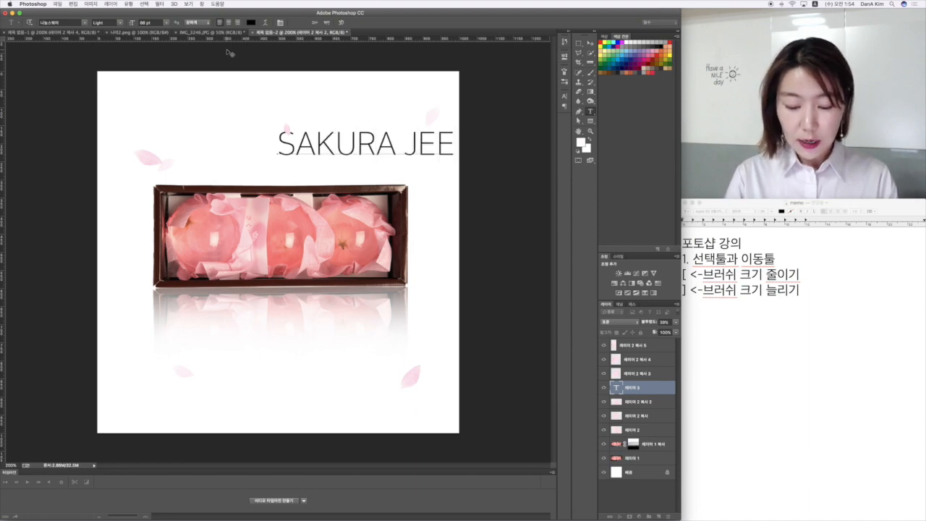
{"action": "key", "text": "BackSpace"}
{"action": "type", "text": "LL"}
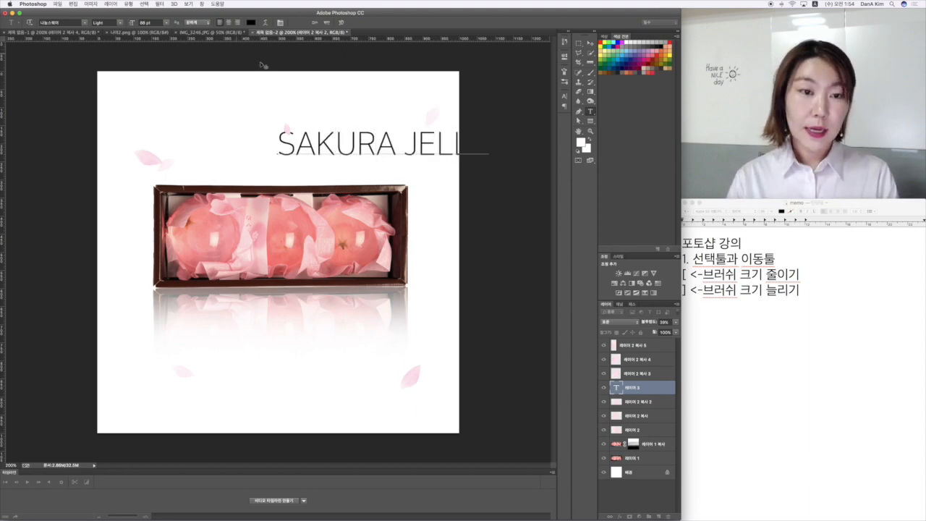
{"action": "type", "text": "Y"}
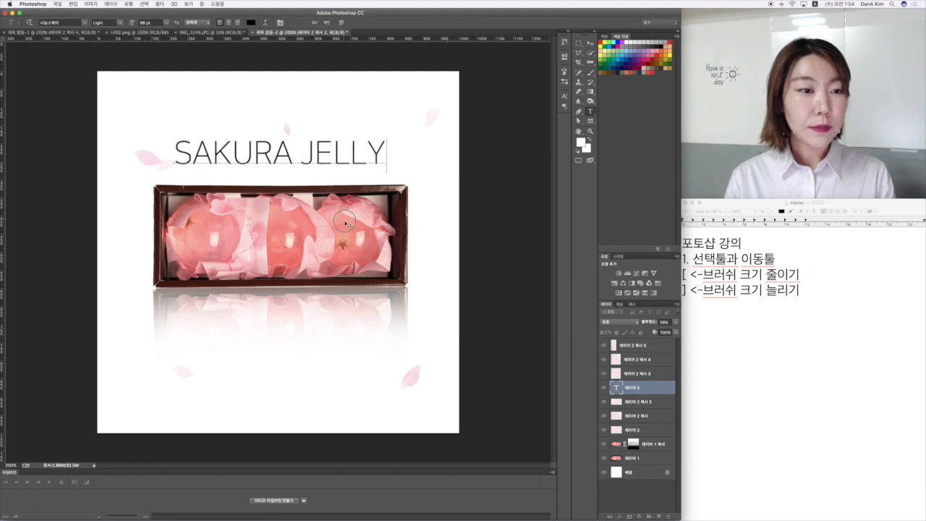
{"action": "left_click_drag", "start_coordinate": [356, 220], "coordinate": [355, 223]}
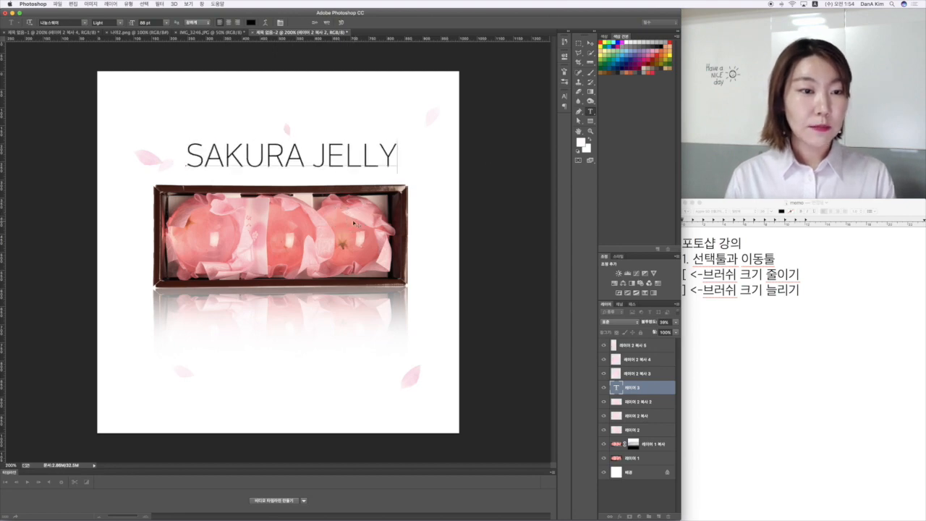
Recolour the word JELLY with pink #ff7f81 sampled from the jelly, shift the title slightly left, and commit the text
{"action": "left_click_drag", "start_coordinate": [320, 158], "coordinate": [368, 155]}
{"action": "left_click_drag", "start_coordinate": [311, 150], "coordinate": [409, 156]}
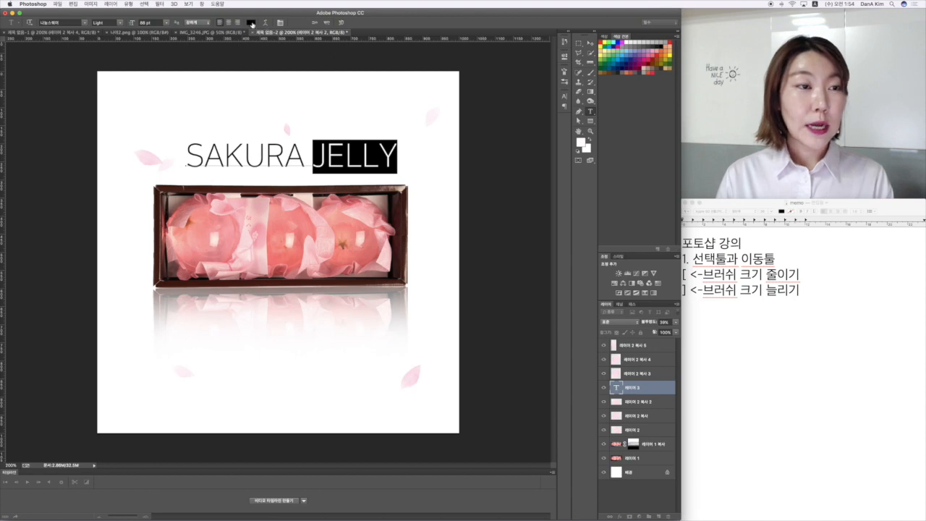
{"action": "left_click", "coordinate": [251, 23]}
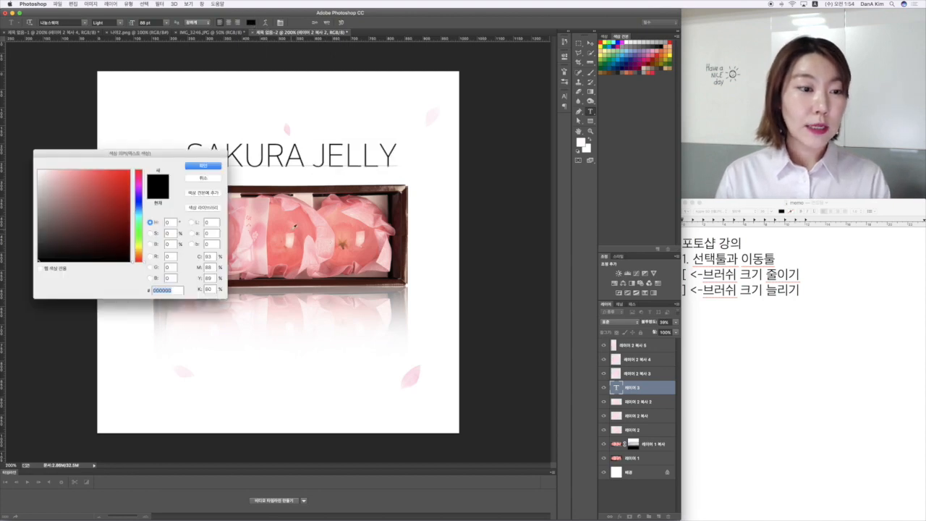
{"action": "left_click", "coordinate": [296, 225]}
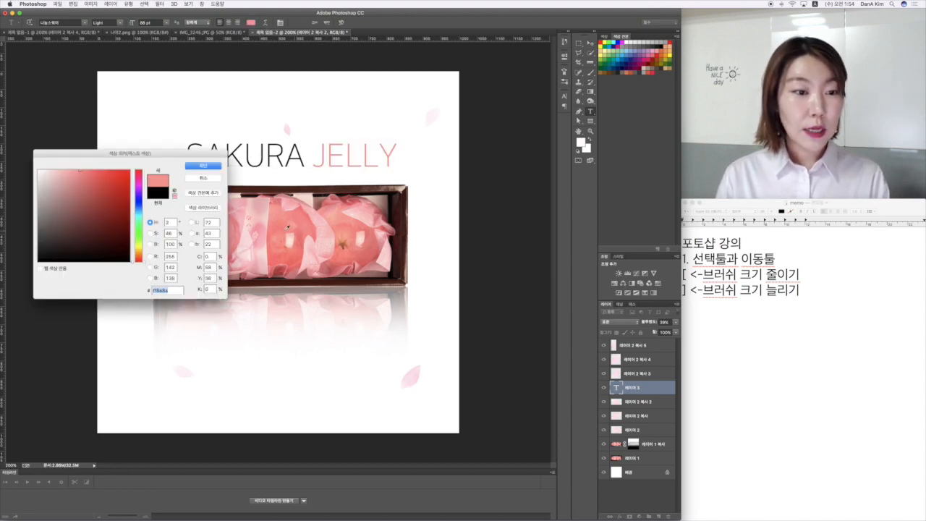
{"action": "left_click", "coordinate": [293, 218]}
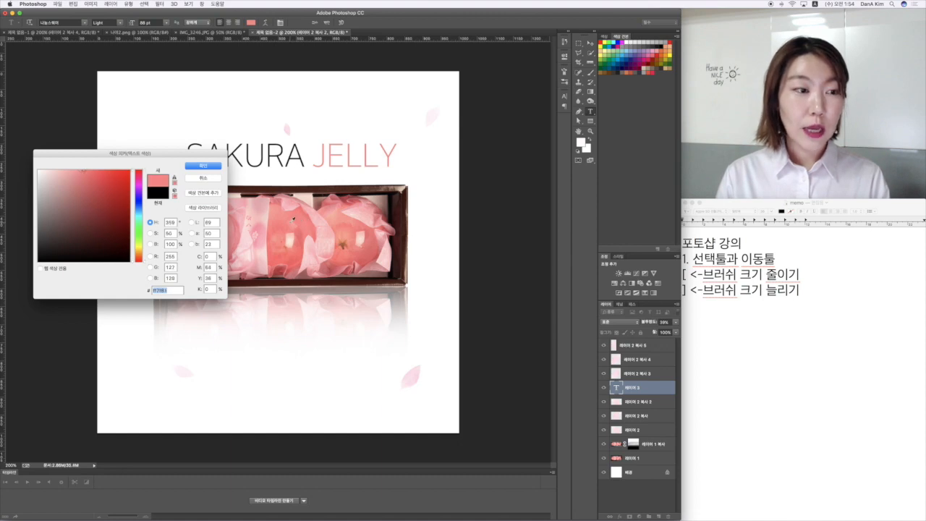
{"action": "left_click", "coordinate": [202, 166]}
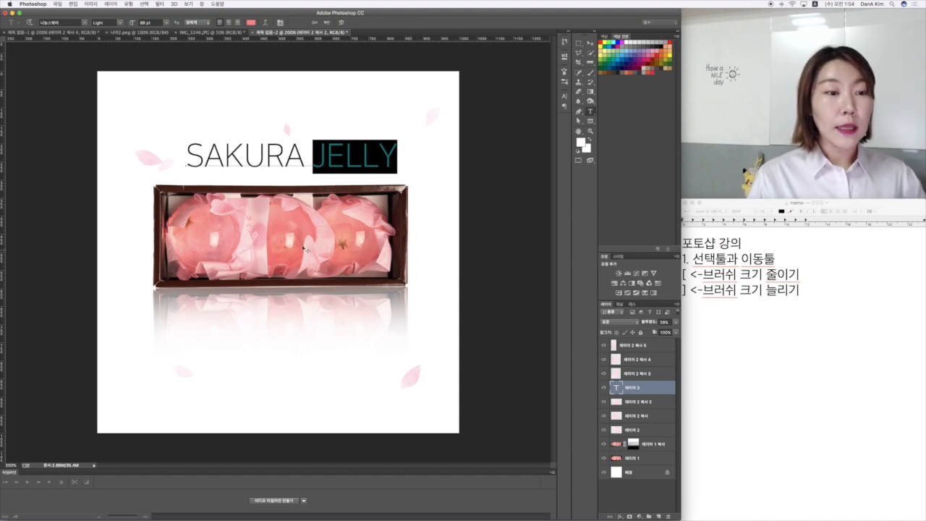
{"action": "left_click_drag", "start_coordinate": [407, 254], "coordinate": [401, 255]}
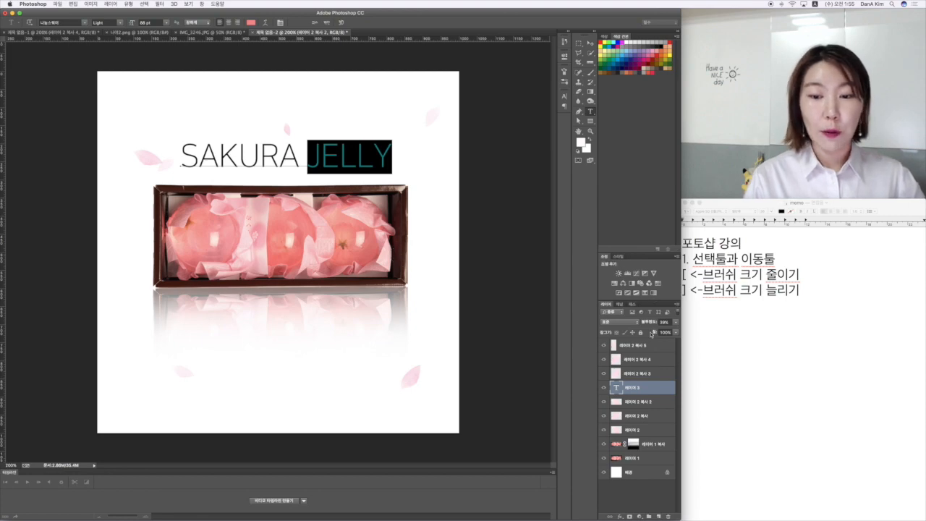
{"action": "left_click", "coordinate": [616, 388]}
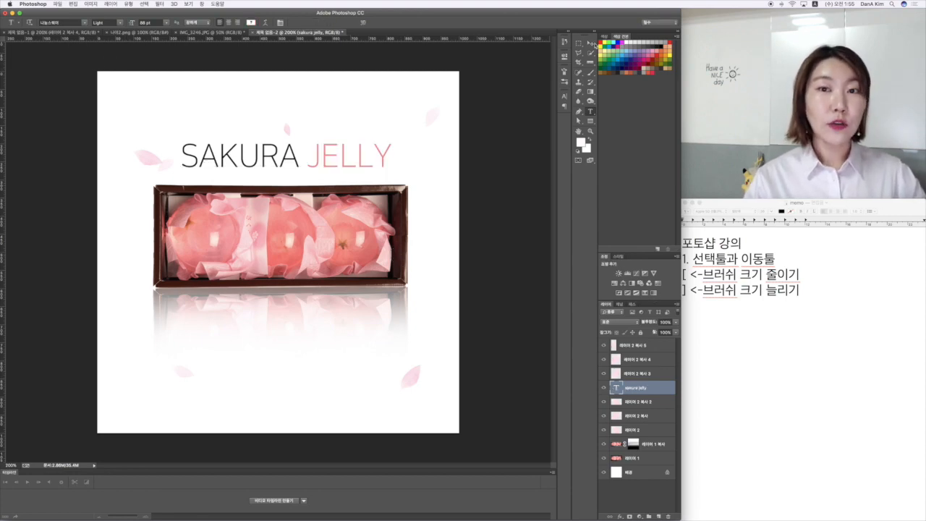
Move the jelly box and its reflection together down about 50 pixels, and lower the title to sit just above the box
{"action": "left_click", "coordinate": [591, 44]}
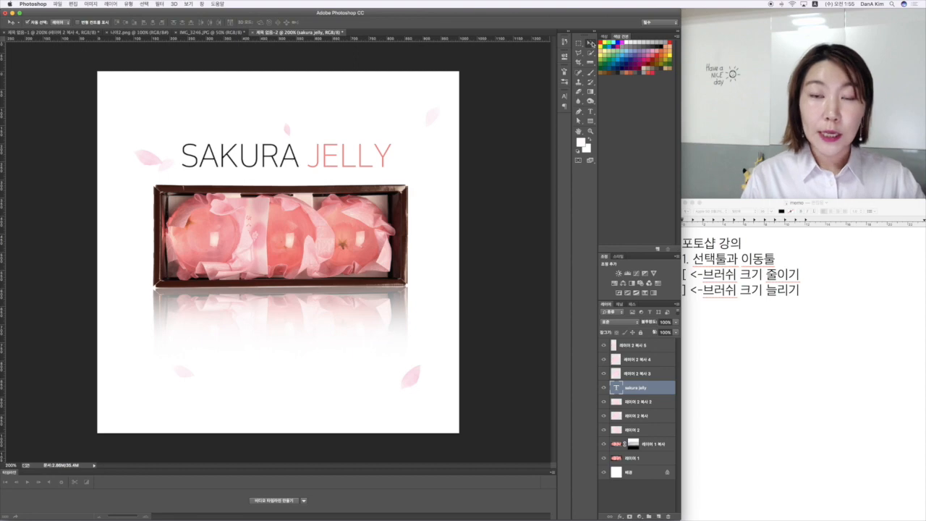
{"action": "left_click_drag", "start_coordinate": [446, 216], "coordinate": [288, 320]}
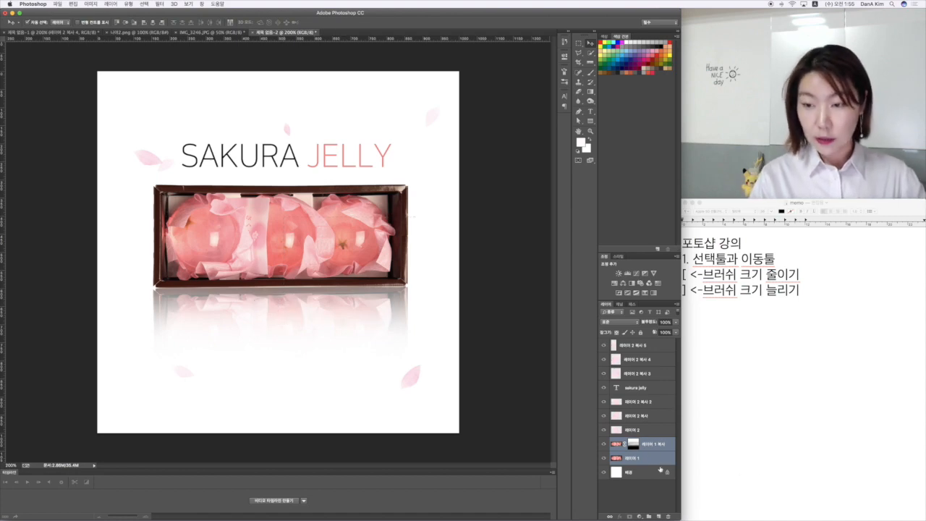
{"action": "left_click_drag", "start_coordinate": [329, 222], "coordinate": [328, 240]}
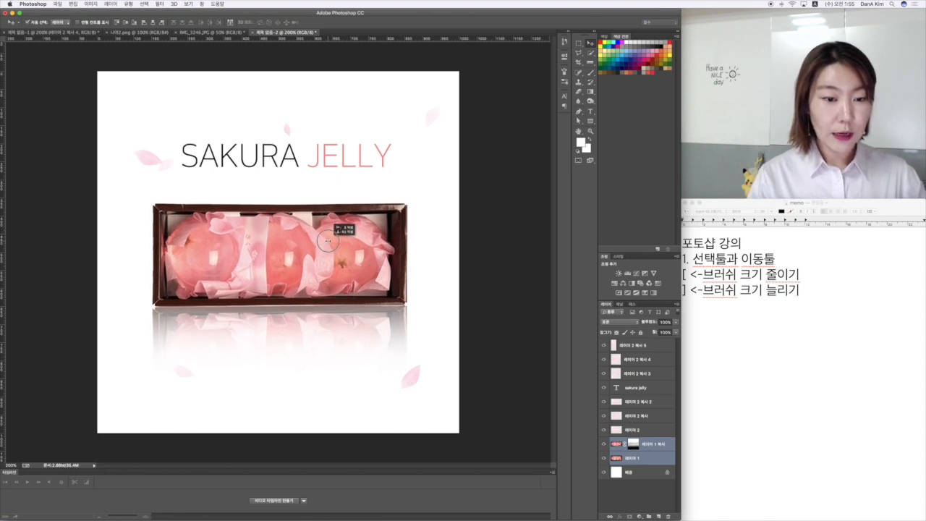
{"action": "left_click_drag", "start_coordinate": [327, 156], "coordinate": [327, 171]}
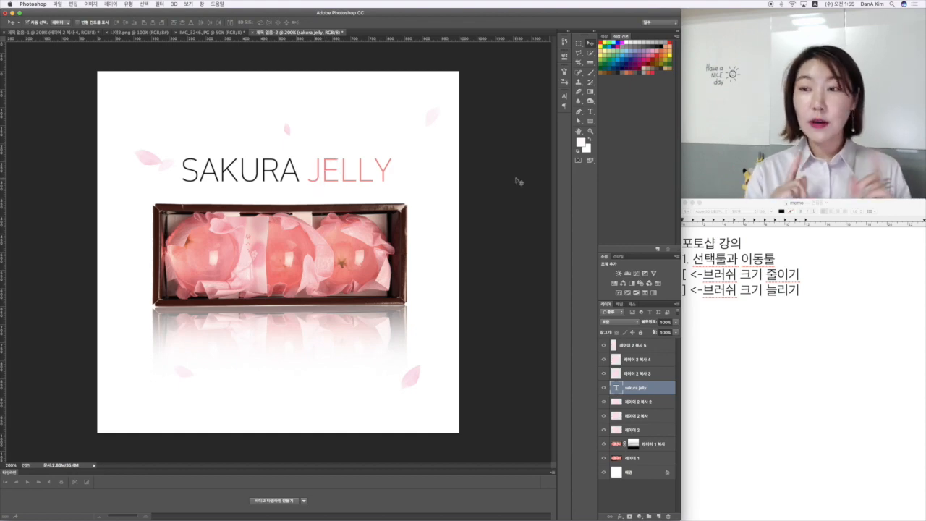